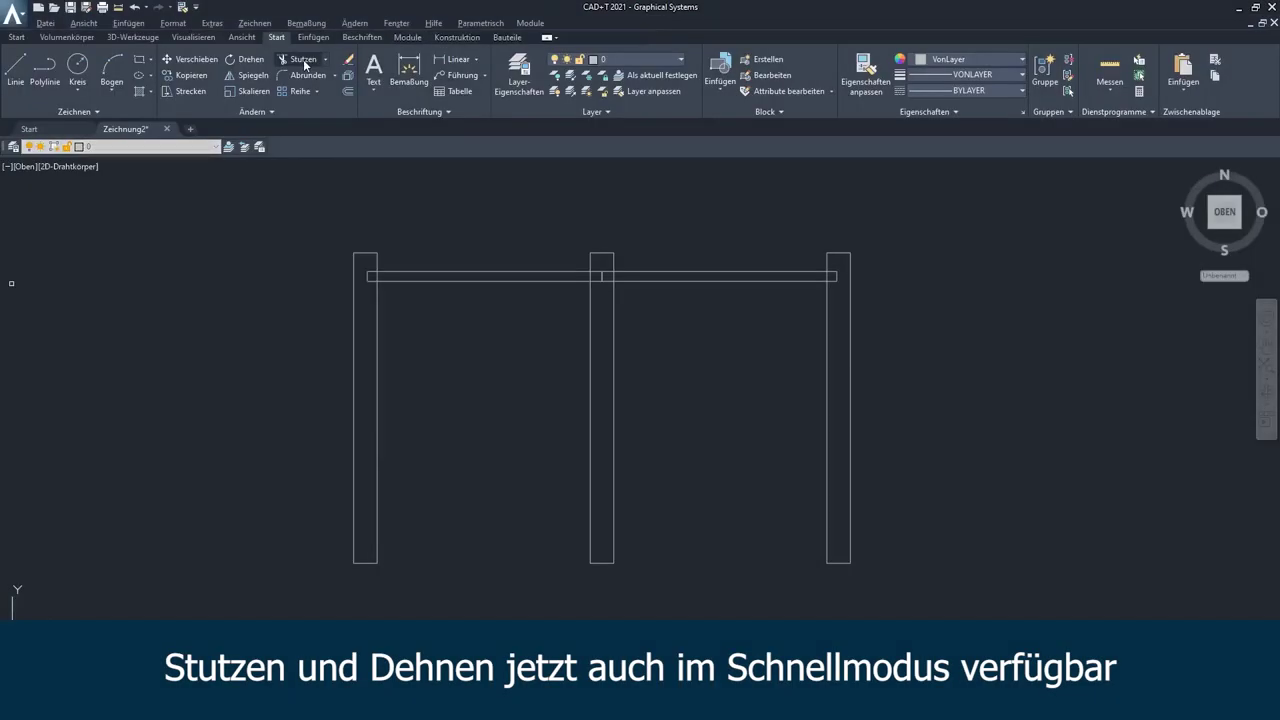
Step: Start the Stutzen trim command on the three posts and the beam
{"action": "left_click", "coordinate": [305, 66]}
Step: Trim away the middle post's top inside the beam, then end the trim
{"action": "scroll", "coordinate": [605, 276], "scroll_direction": "up", "scroll_amount": 4}
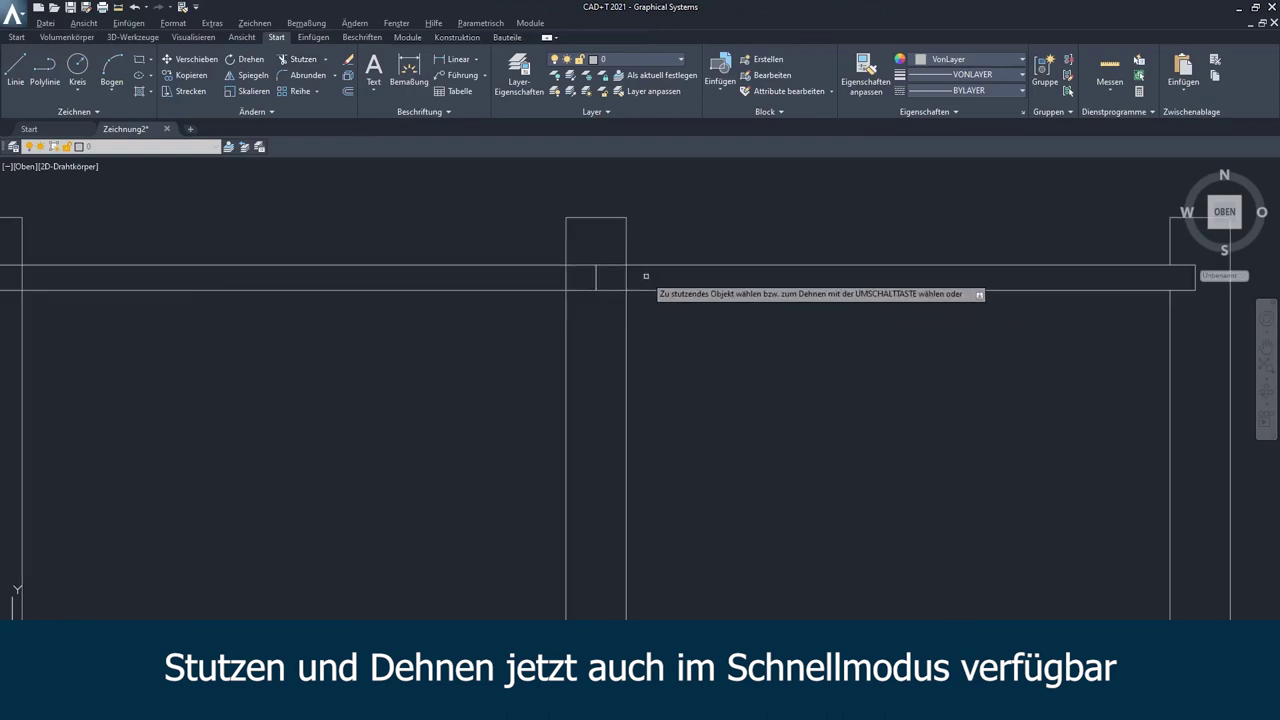
{"action": "left_click_drag", "start_coordinate": [657, 243], "coordinate": [588, 240]}
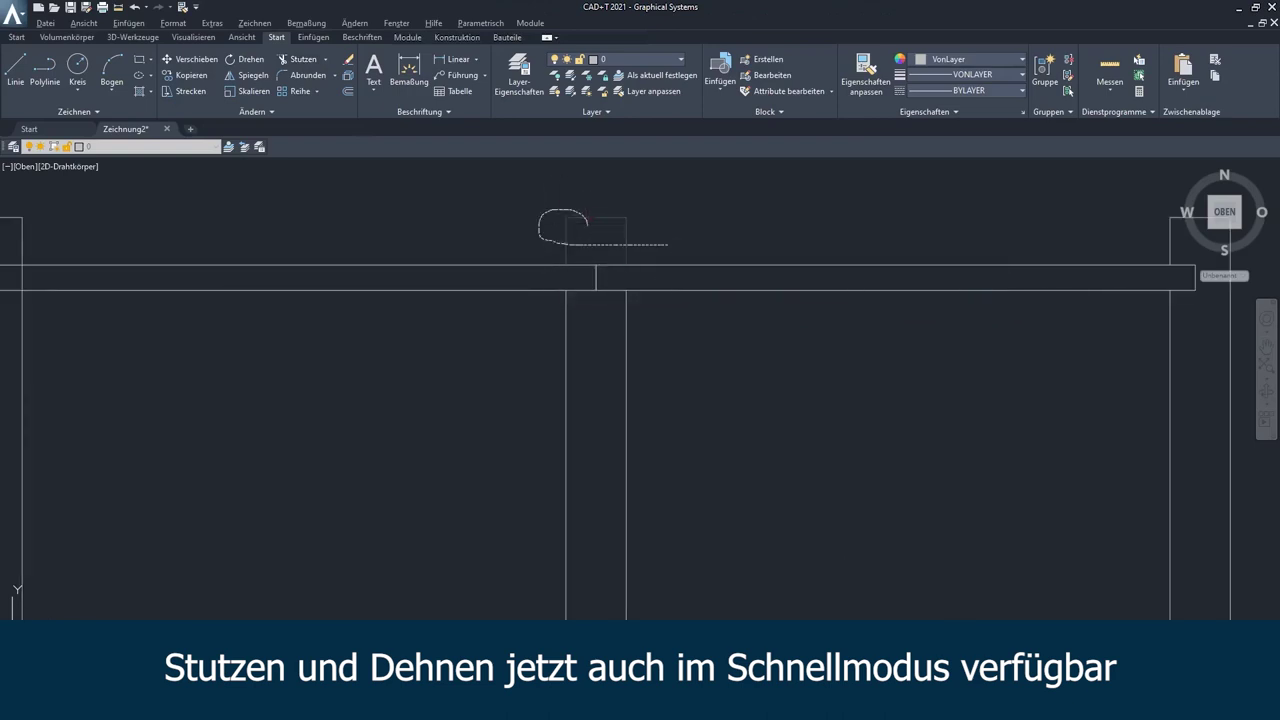
{"action": "scroll", "coordinate": [438, 272], "scroll_direction": "down", "scroll_amount": 2}
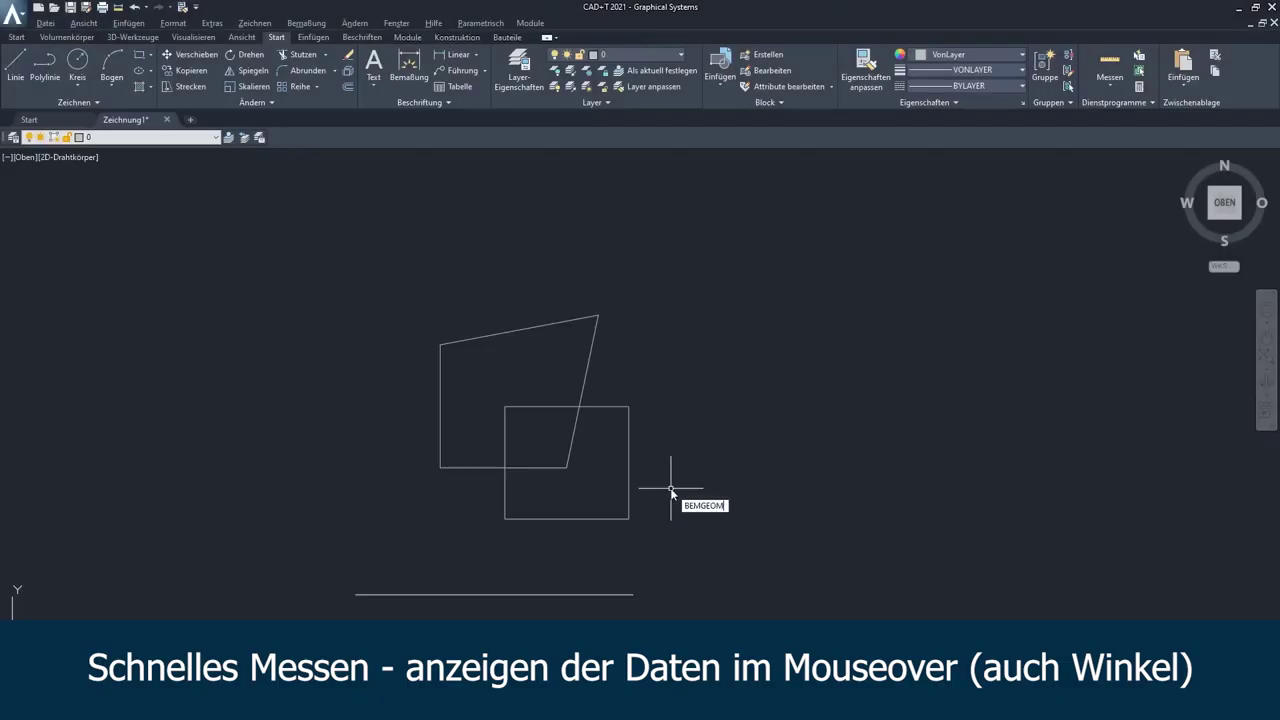
{"action": "key", "text": "Return"}
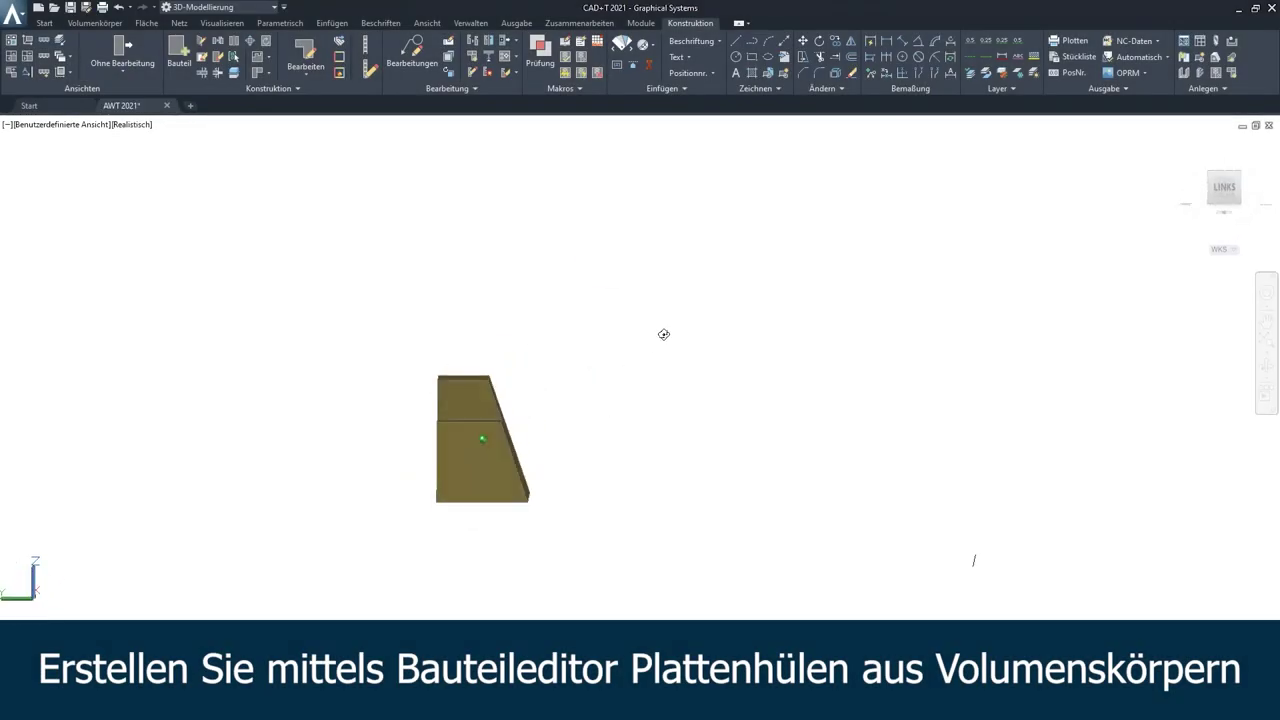
Step: Open the Bauteil editor with its properties palette enlarged below the ribbon
{"action": "mouse_move", "coordinate": [663, 334]}
{"action": "middle_mouse_down", "text": "shift"}
{"action": "mouse_move", "coordinate": [457, 332]}
{"action": "mouse_move", "coordinate": [667, 133]}
{"action": "middle_mouse_up", "text": "shift"}
{"action": "left_click", "coordinate": [184, 64]}
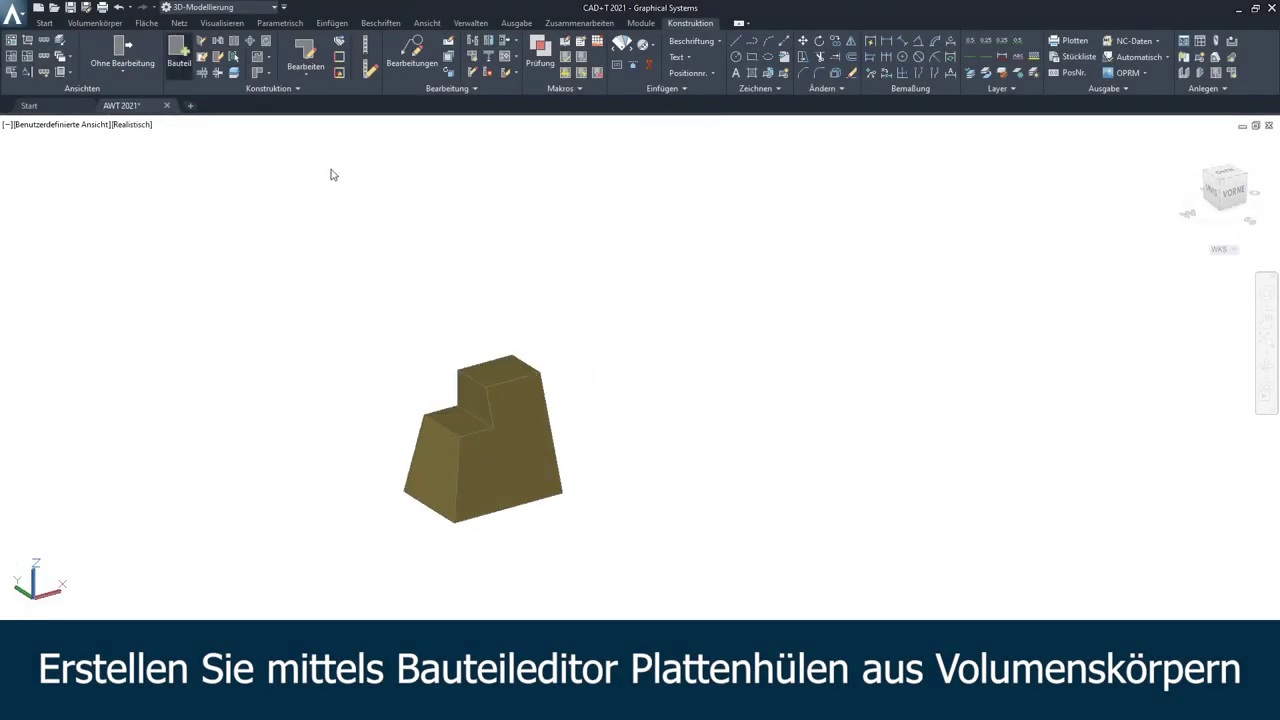
{"action": "left_click_drag", "start_coordinate": [37, 91], "coordinate": [29, 263]}
{"action": "left_click", "coordinate": [205, 80]}
{"action": "left_click", "coordinate": [148, 96]}
{"action": "left_click_drag", "start_coordinate": [223, 414], "coordinate": [409, 602]}
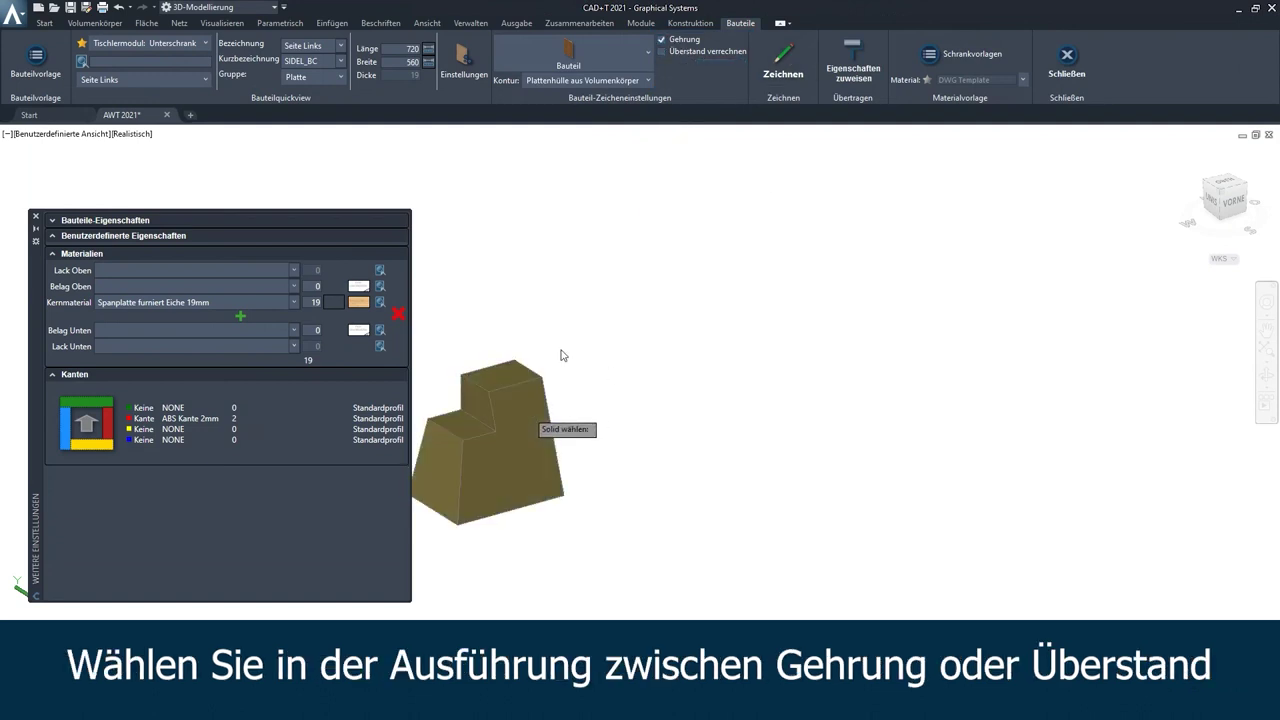
Step: Clad the first stepped solid in oak panels with mitred corners
{"action": "left_click", "coordinate": [586, 443]}
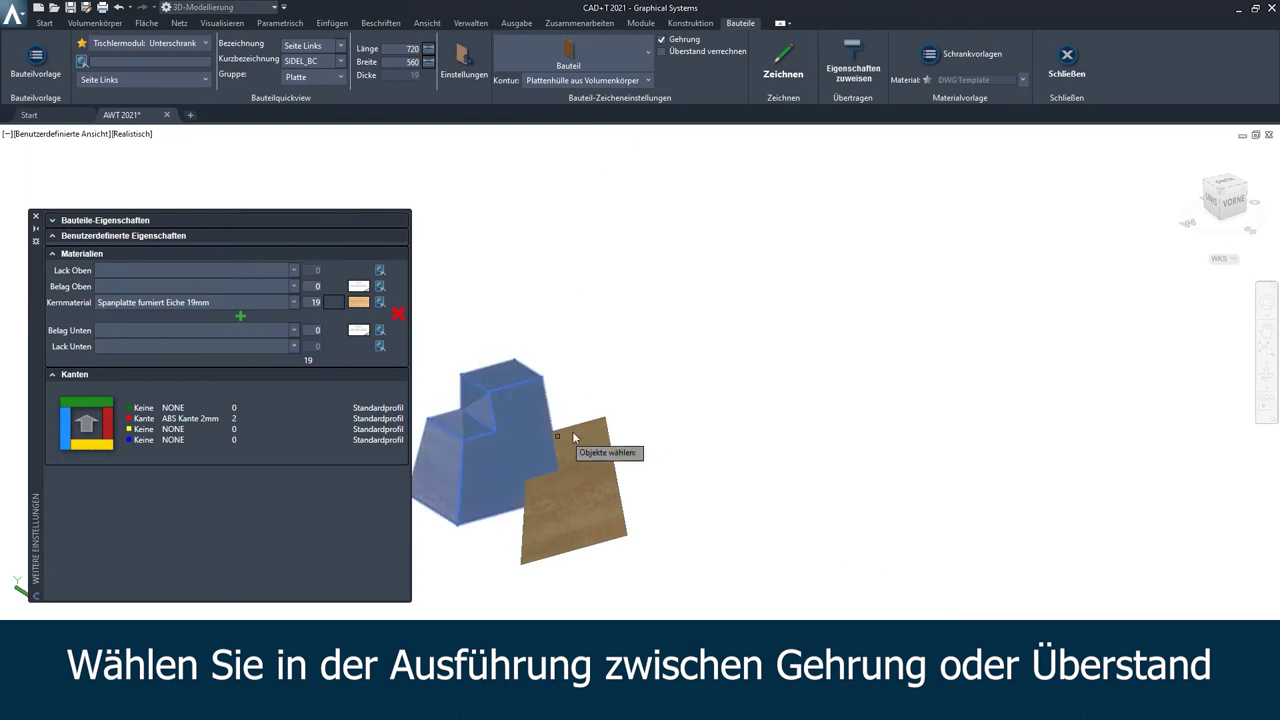
{"action": "scroll", "coordinate": [480, 420], "scroll_direction": "up", "scroll_amount": 3}
{"action": "scroll", "coordinate": [520, 330], "scroll_direction": "up", "scroll_amount": 3}
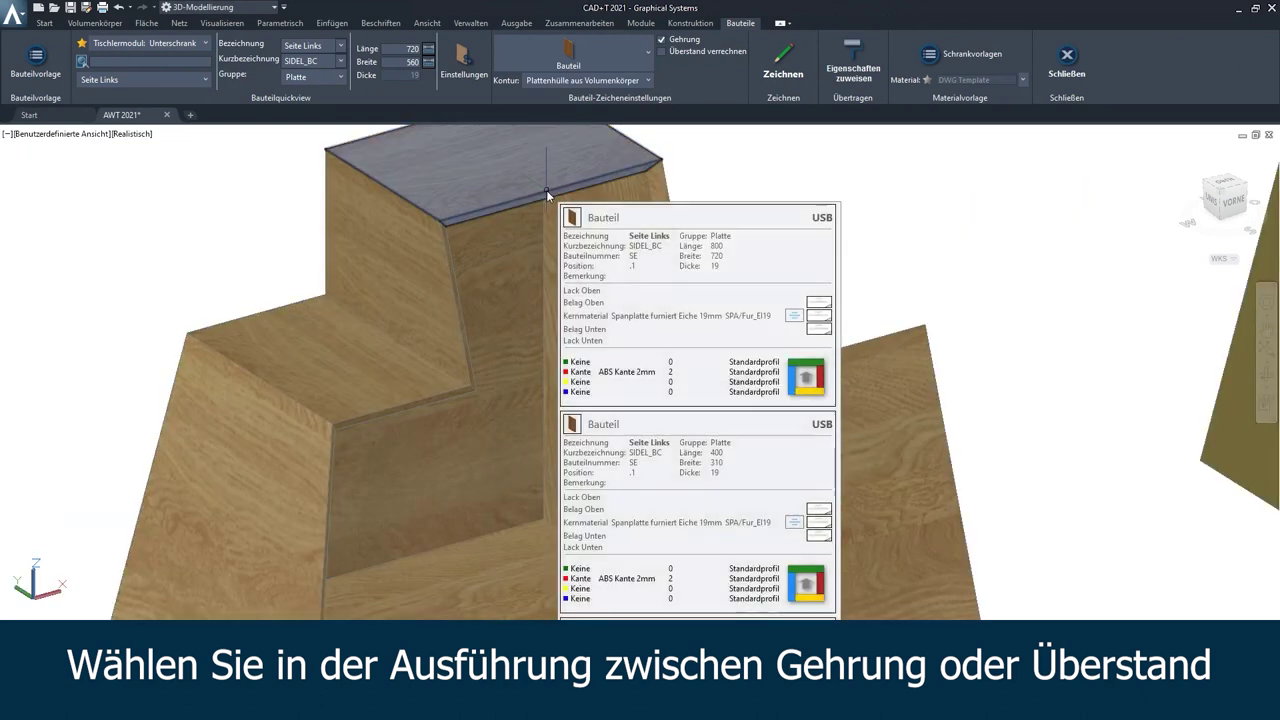
{"action": "mouse_move", "coordinate": [651, 167]}
{"action": "middle_mouse_down", "text": "shift"}
{"action": "mouse_move", "coordinate": [672, 213]}
{"action": "mouse_move", "coordinate": [969, 403]}
{"action": "middle_mouse_up", "text": "shift"}
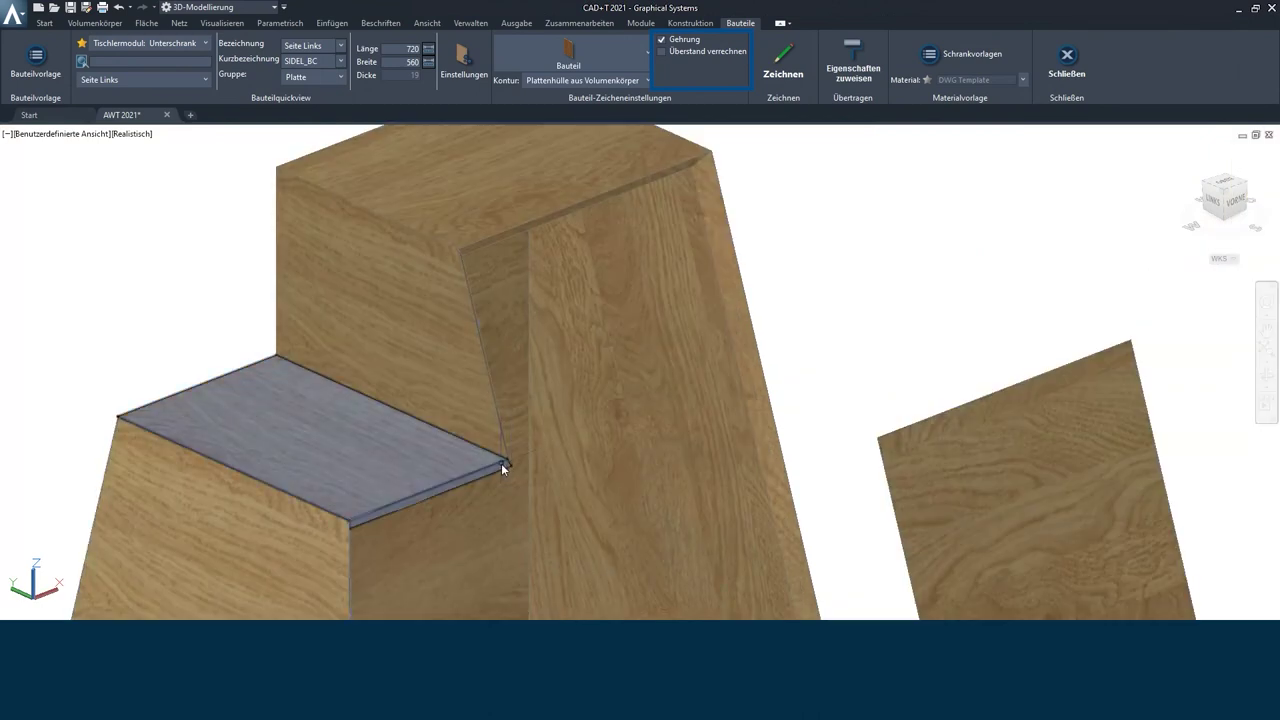
Step: Clad the second solid in panels with a 19 overhang and close the editor
{"action": "type", "text": "19"}
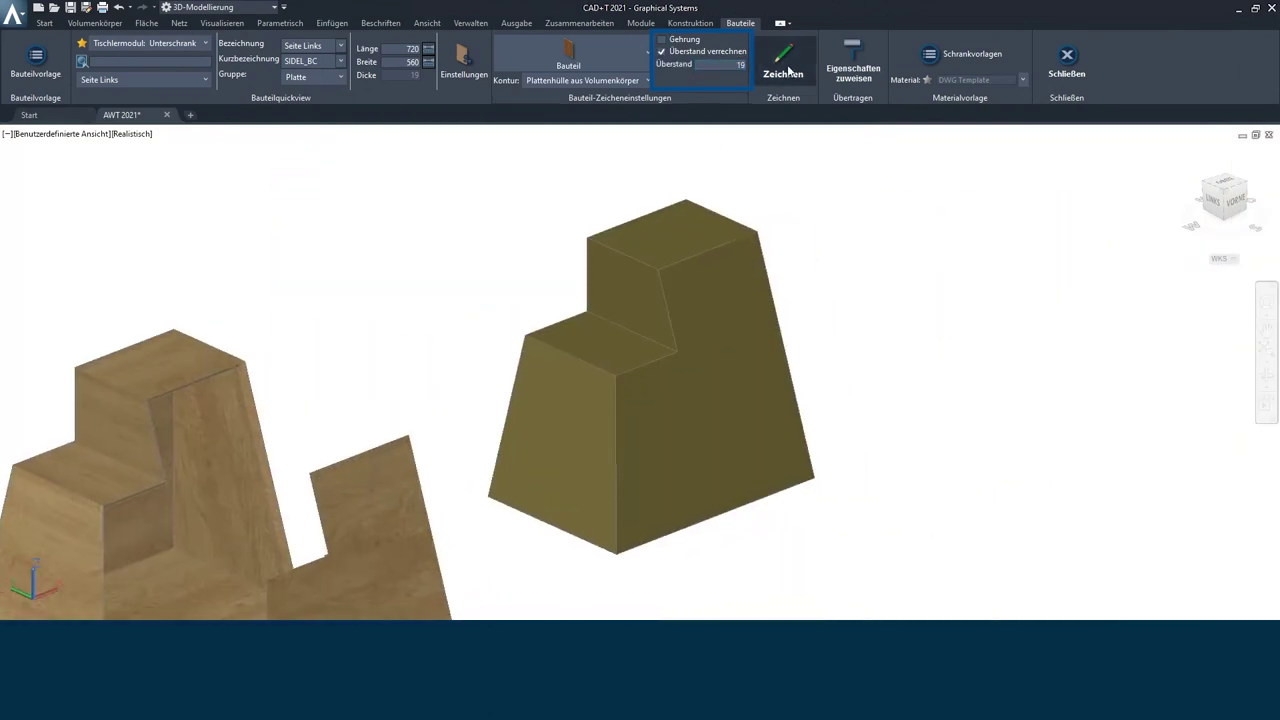
{"action": "left_click", "coordinate": [783, 62]}
{"action": "left_click", "coordinate": [746, 320]}
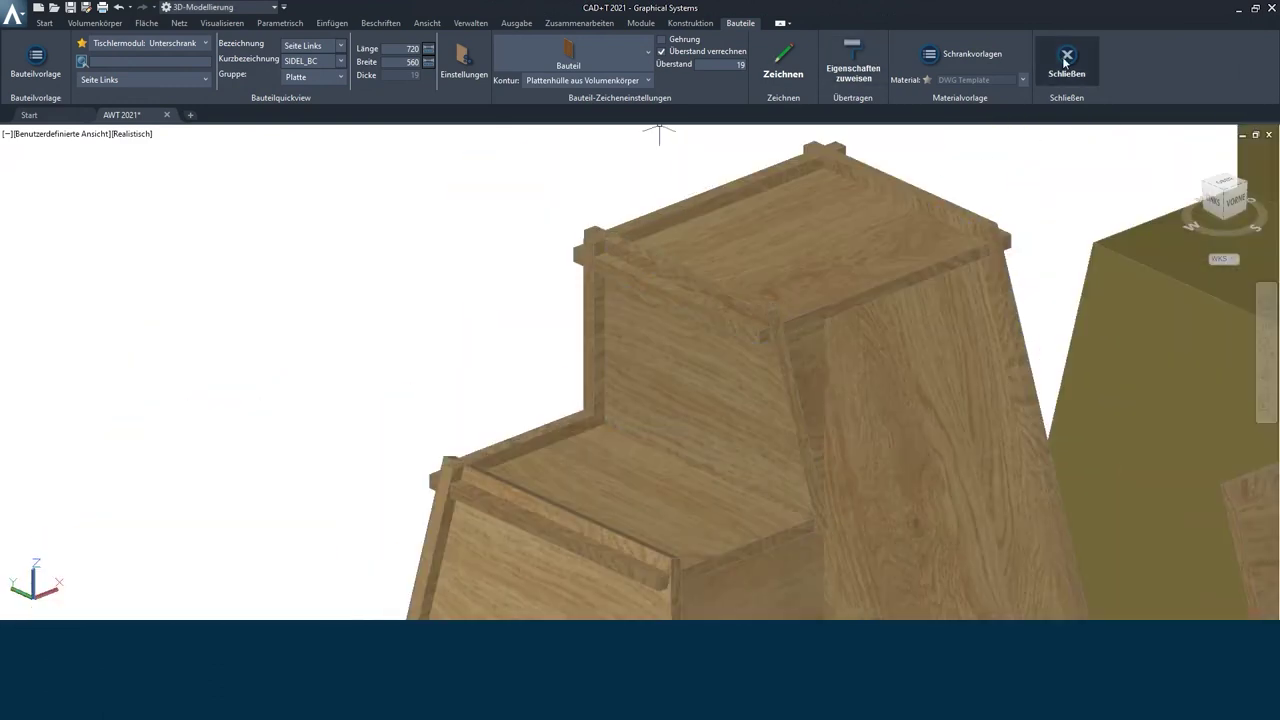
{"action": "left_click", "coordinate": [1067, 60]}
{"action": "left_click", "coordinate": [268, 73]}
Step: Start intersecting two panels
{"action": "left_click", "coordinate": [332, 130]}
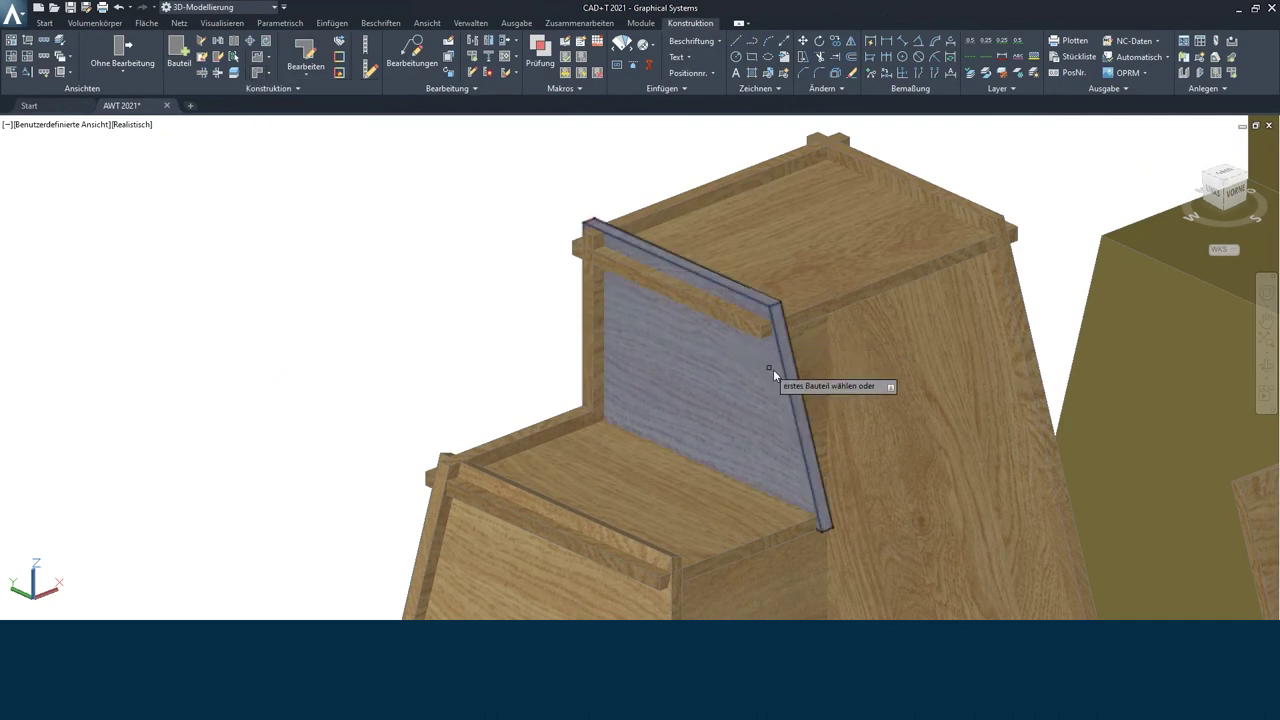
{"action": "scroll", "coordinate": [786, 335], "scroll_direction": "up", "scroll_amount": 3}
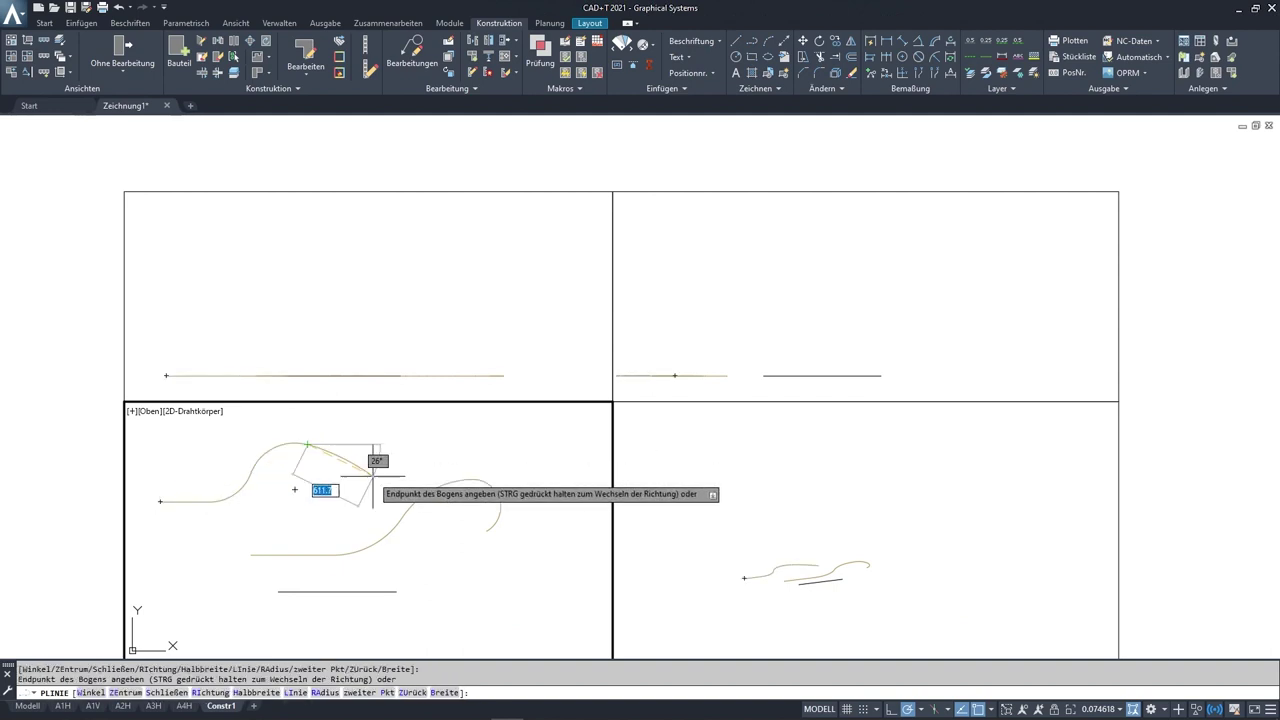
Step: Finish the arc polyline and set up a Seite part: length 1500, contour Polylinie - Sweepen
{"action": "left_click", "coordinate": [330, 495]}
{"action": "key", "text": "Return"}
{"action": "left_click", "coordinate": [178, 62]}
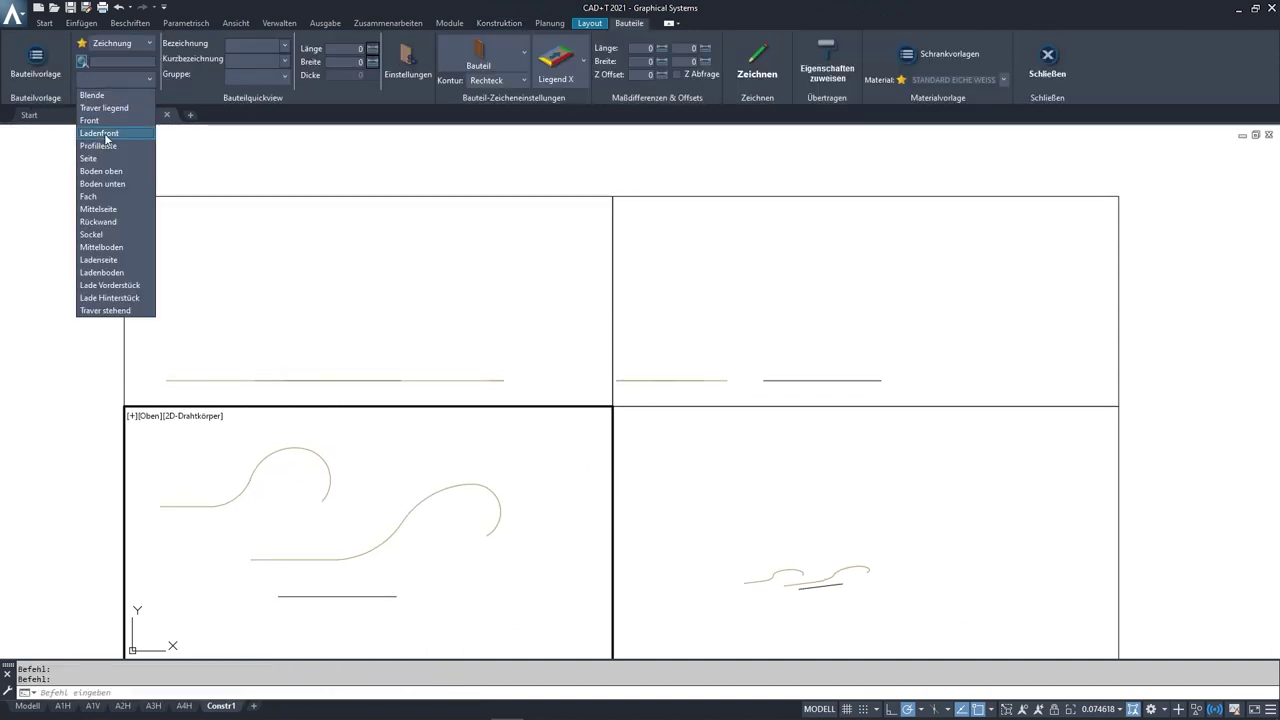
{"action": "type", "text": "15"}
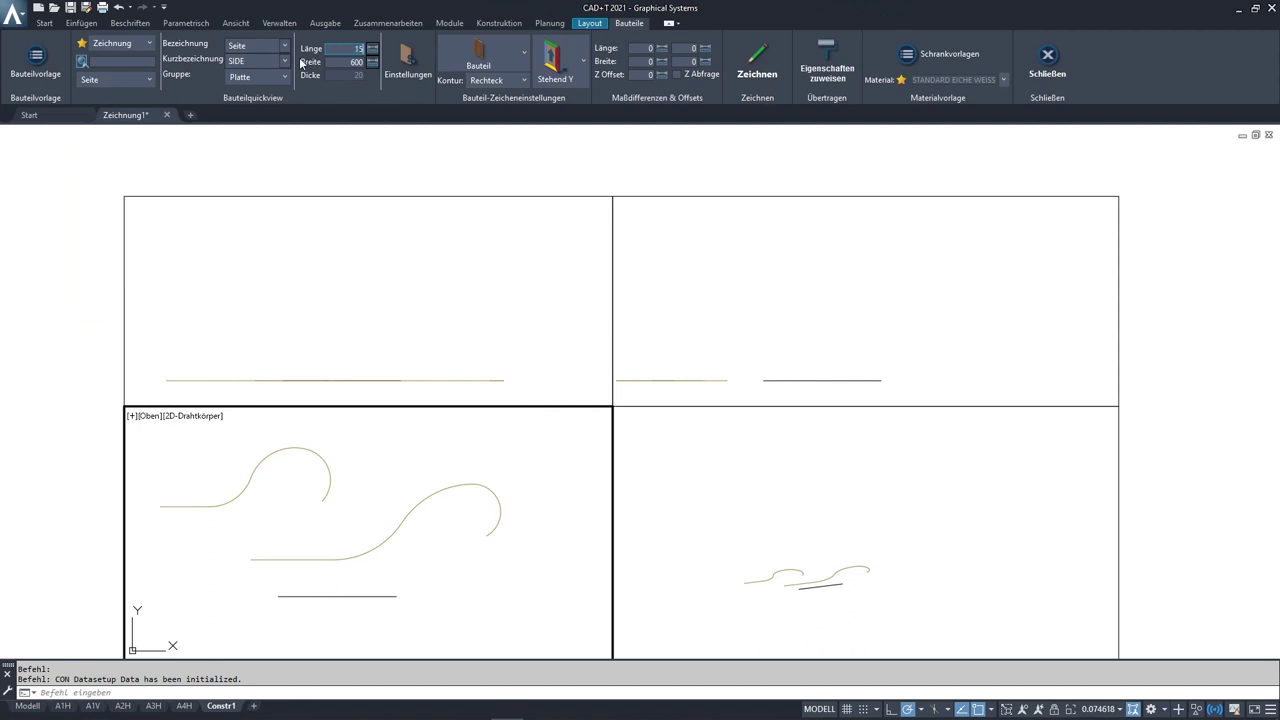
{"action": "left_click", "coordinate": [497, 80]}
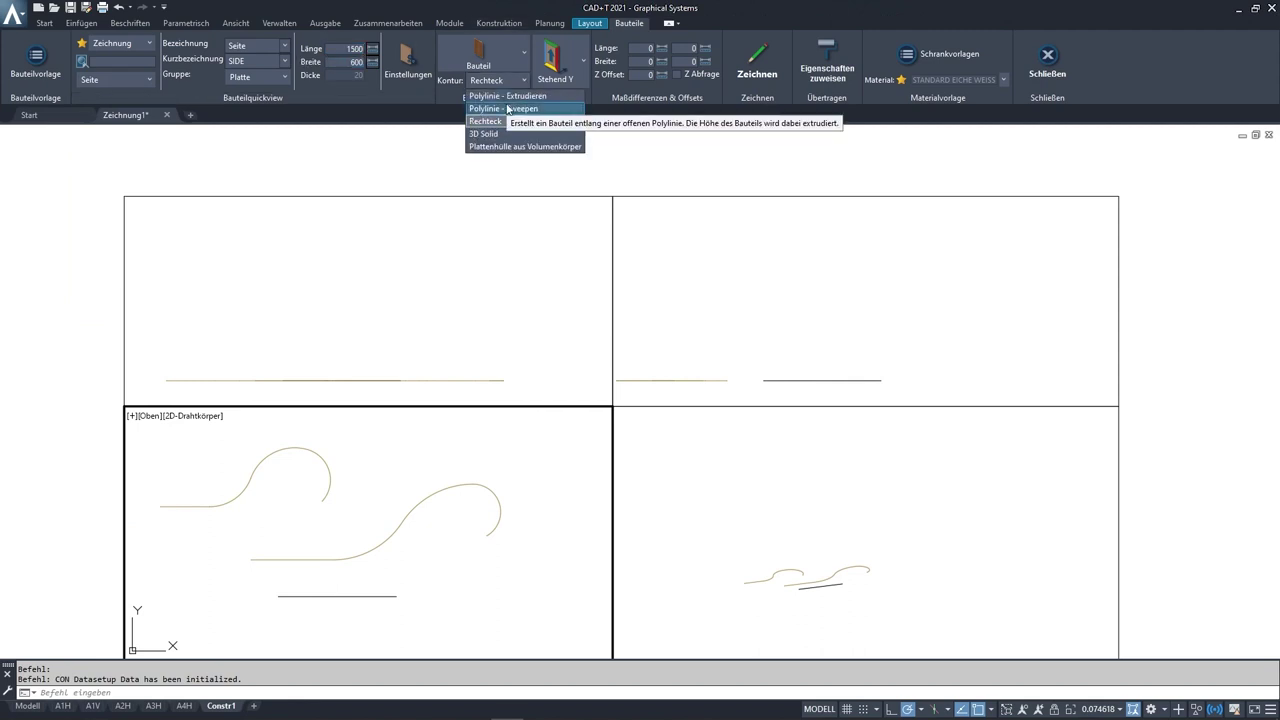
{"action": "left_click", "coordinate": [486, 106]}
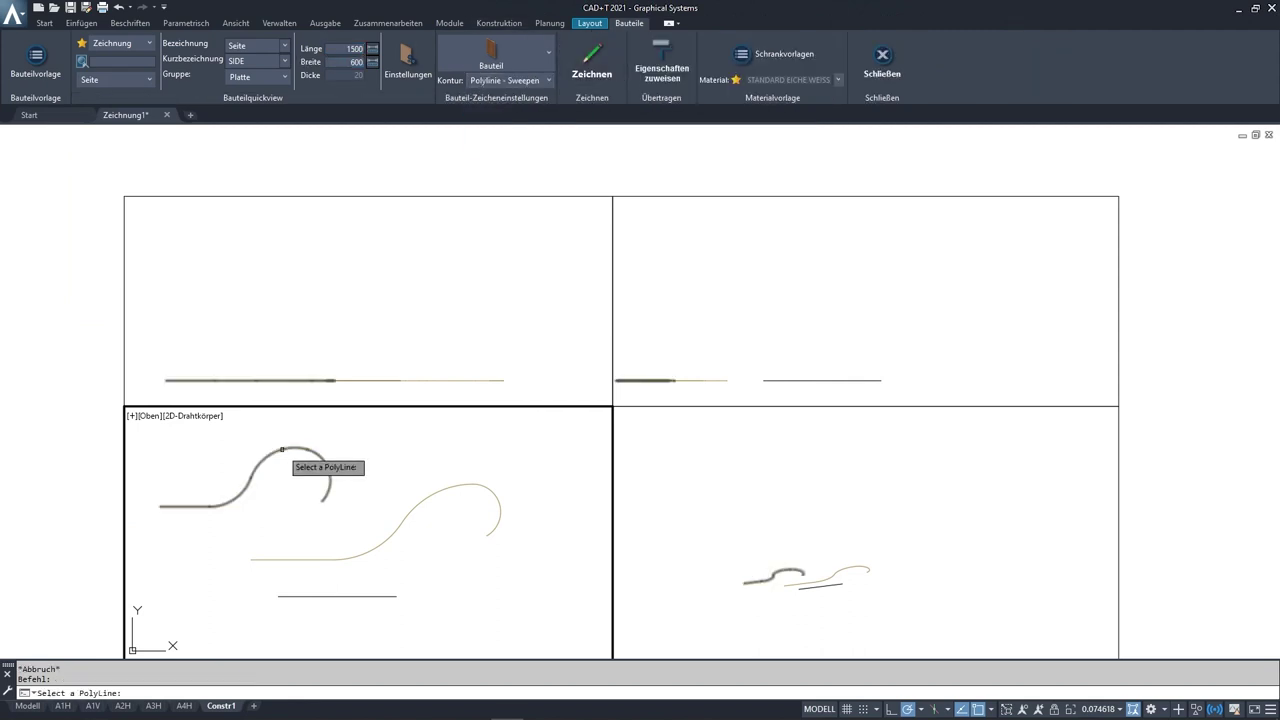
Step: Sweep panels along the left and right curved polylines and show them in 3D
{"action": "left_click", "coordinate": [329, 470]}
{"action": "key", "text": "Return"}
{"action": "left_click", "coordinate": [591, 60]}
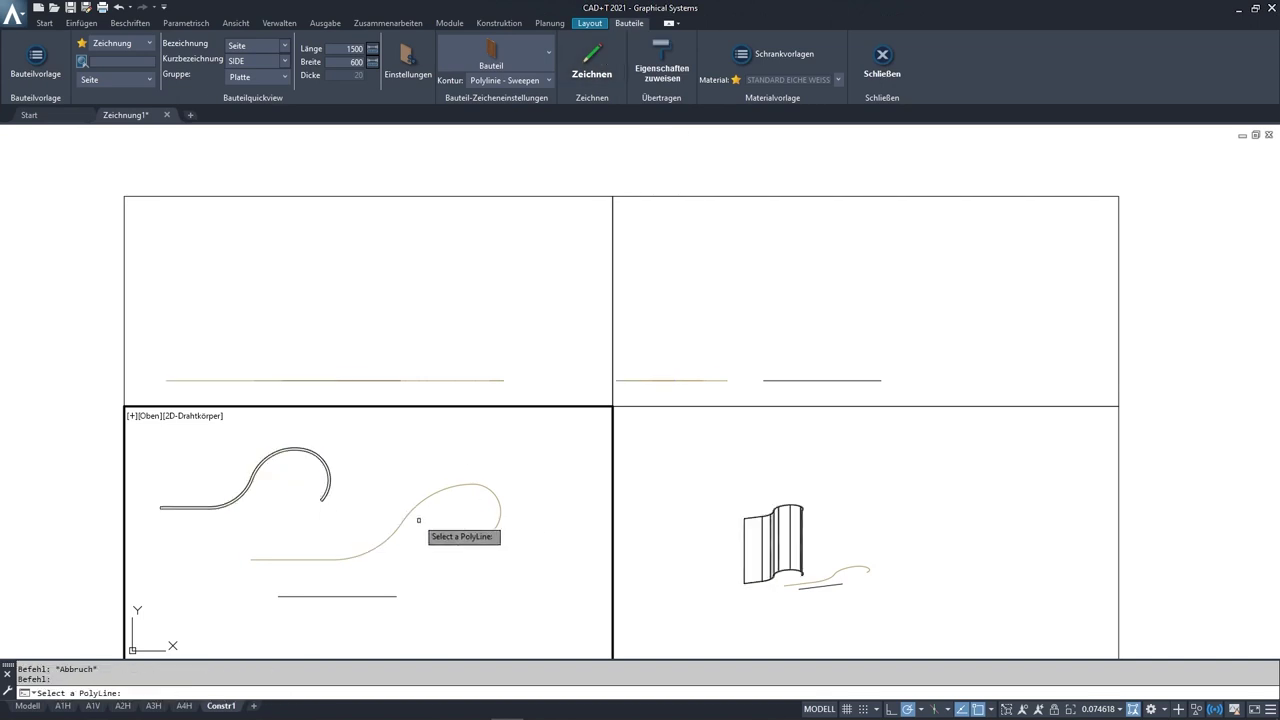
{"action": "left_click", "coordinate": [415, 520]}
{"action": "key", "text": "Return"}
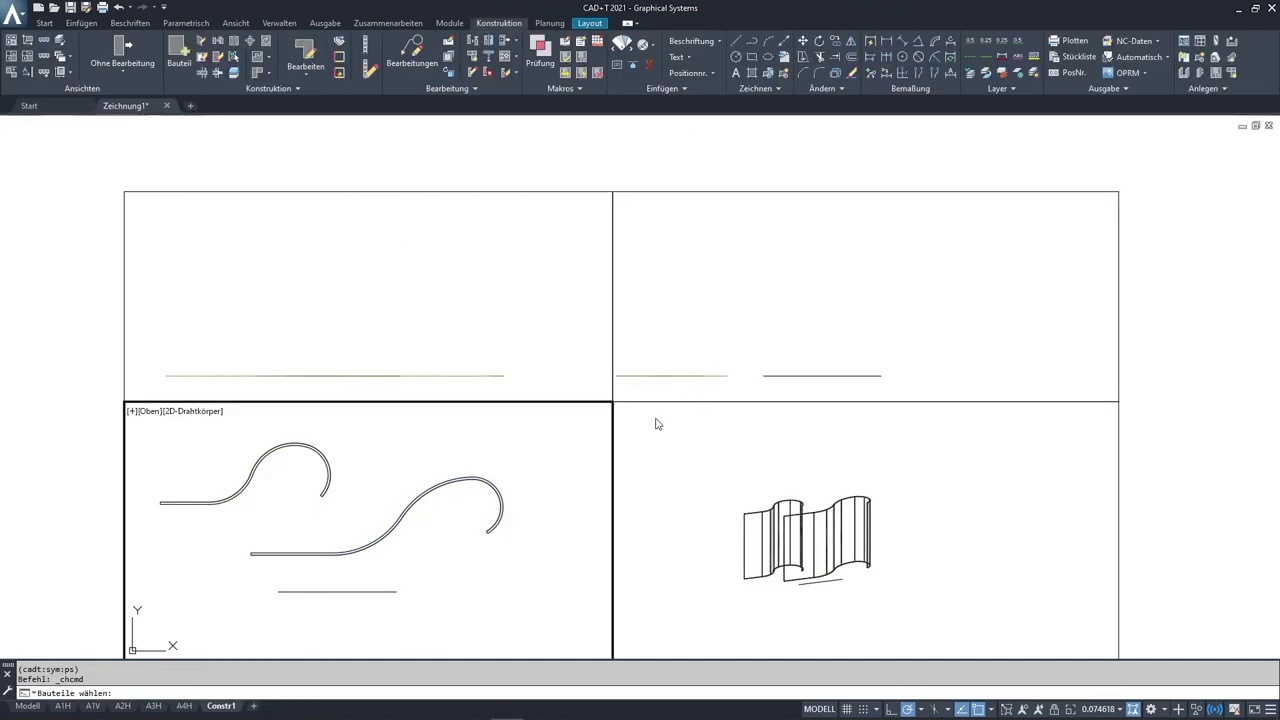
{"action": "left_click", "coordinate": [654, 425]}
{"action": "left_click", "coordinate": [11, 70]}
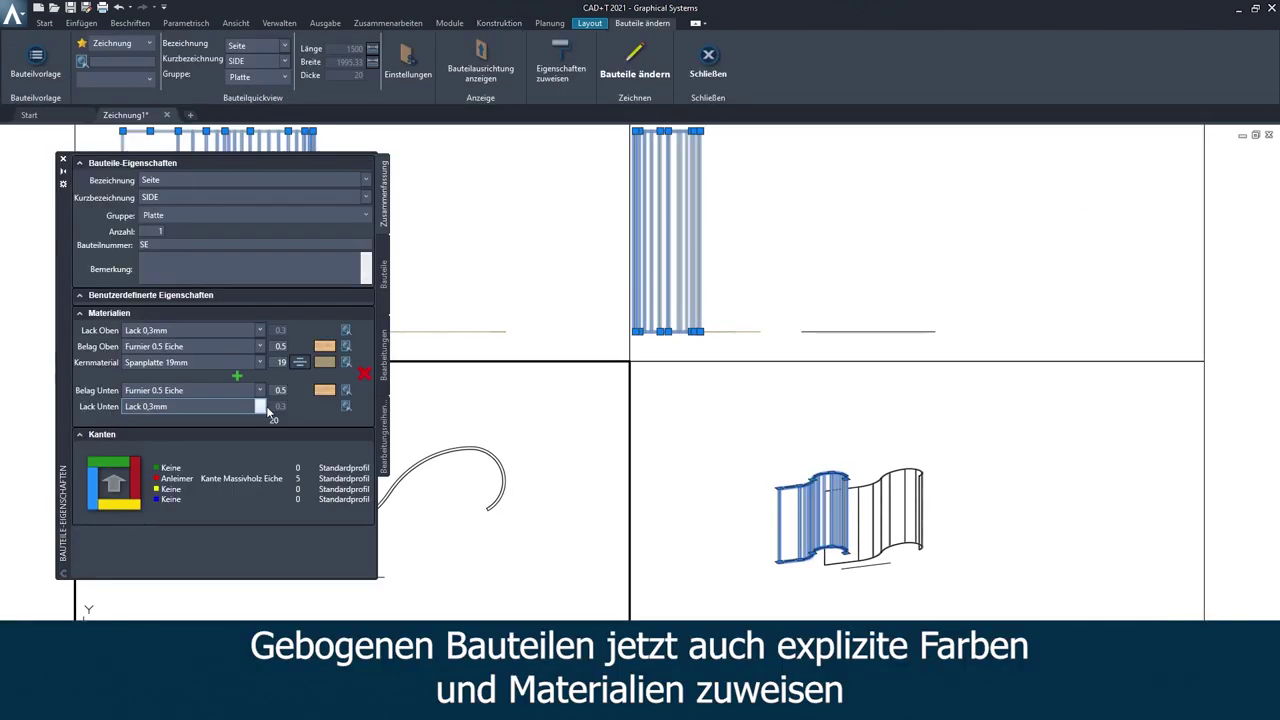
Step: Apply TEAK to the top and bottom facings of the curved panels
{"action": "left_click", "coordinate": [324, 346]}
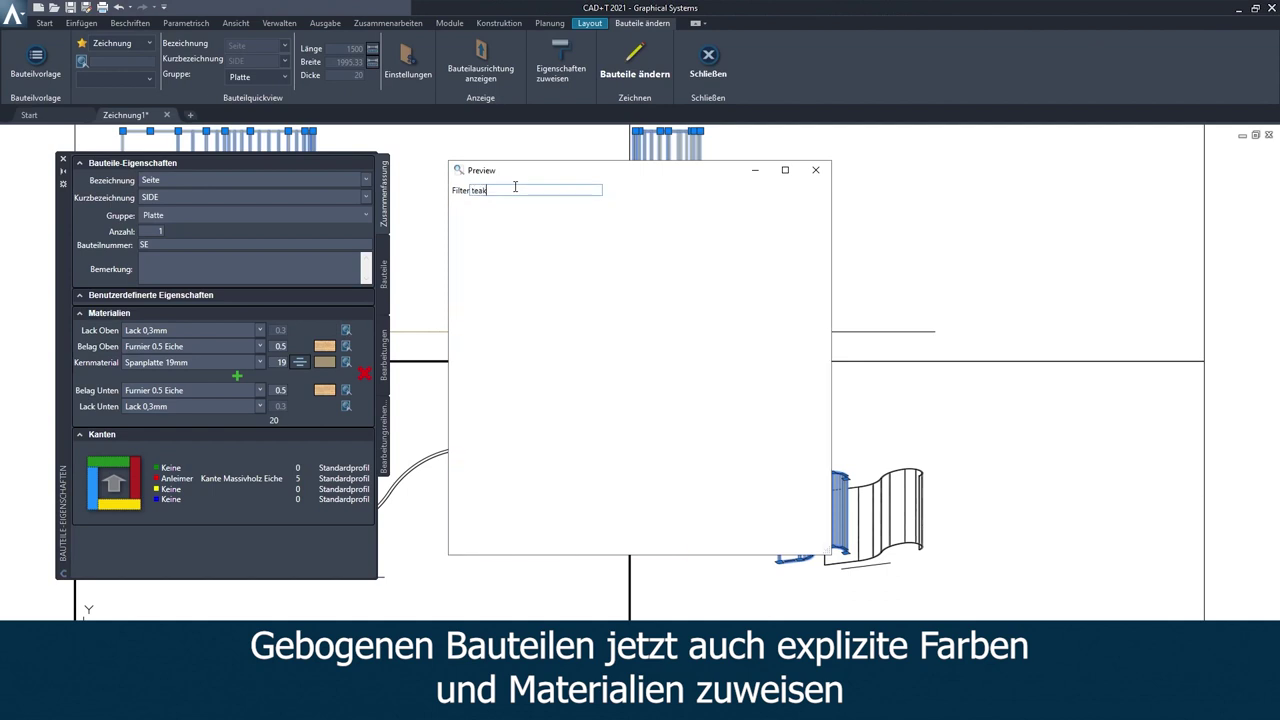
{"action": "left_click", "coordinate": [324, 390]}
{"action": "type", "text": "Eiche"}
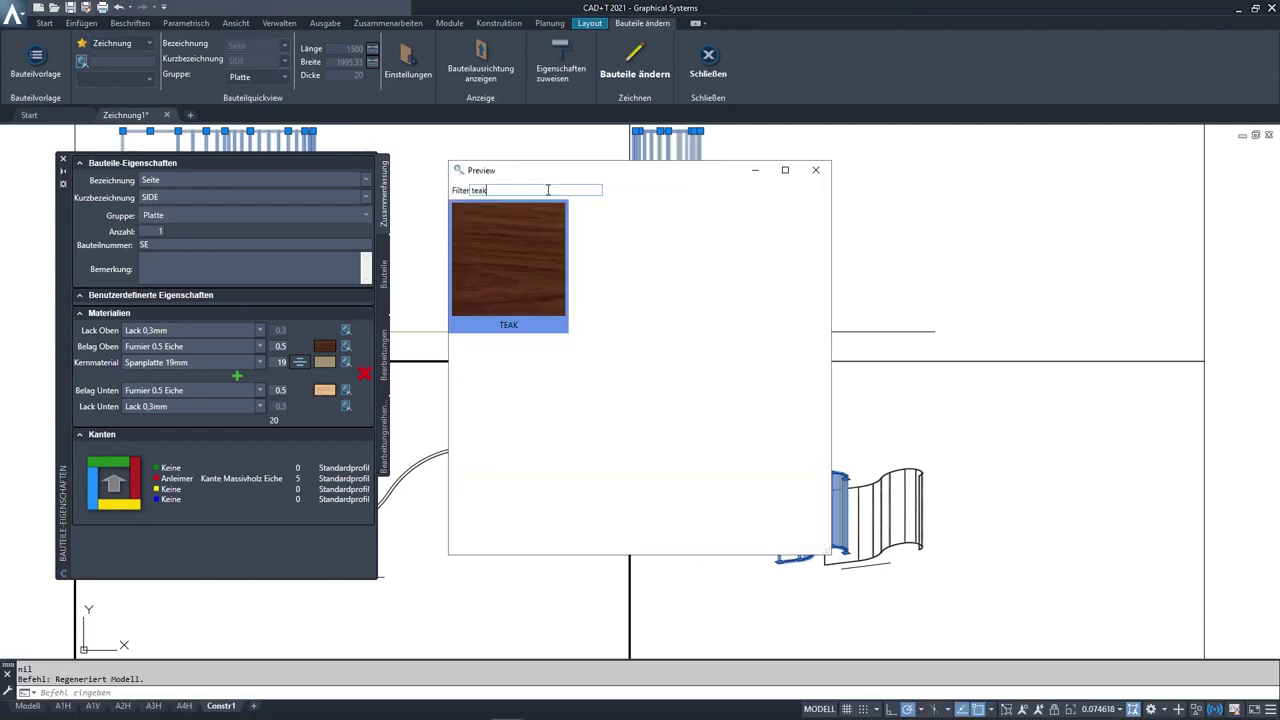
{"action": "double_click", "coordinate": [508, 265]}
{"action": "left_click", "coordinate": [626, 64]}
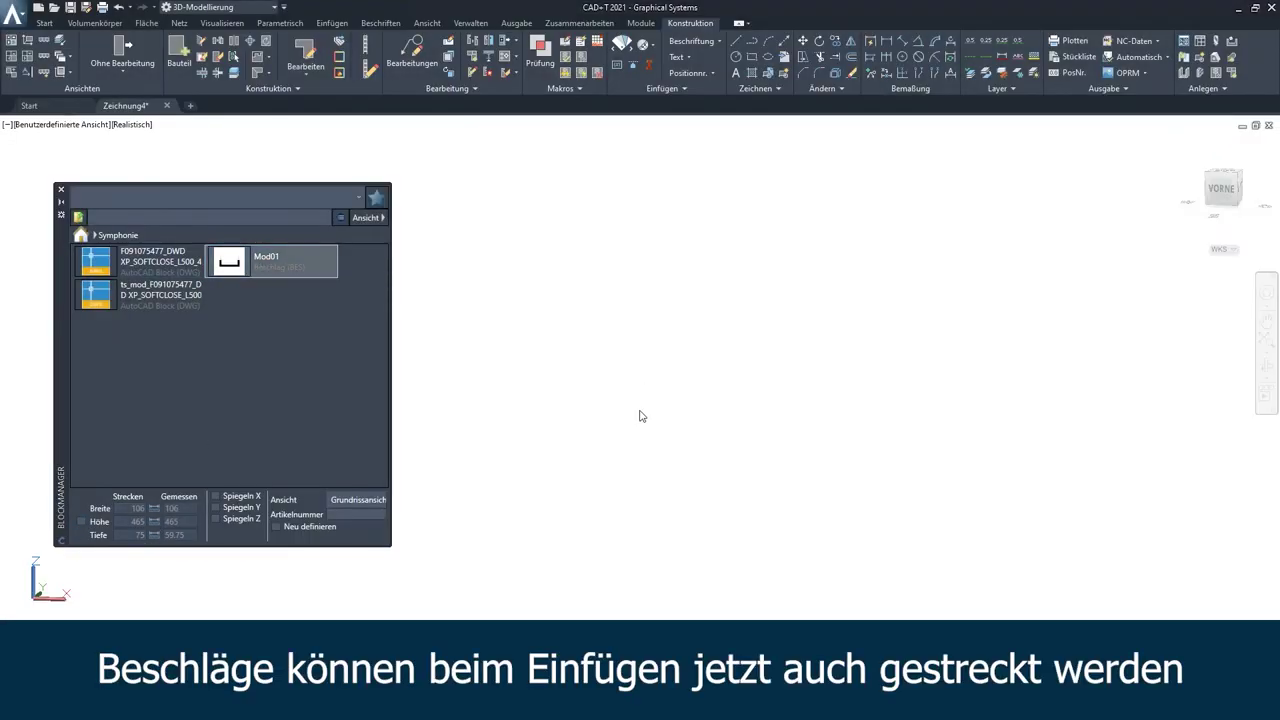
Step: Insert Mod01, then a second Mod01 beside it with height stretching enabled
{"action": "left_click", "coordinate": [663, 413]}
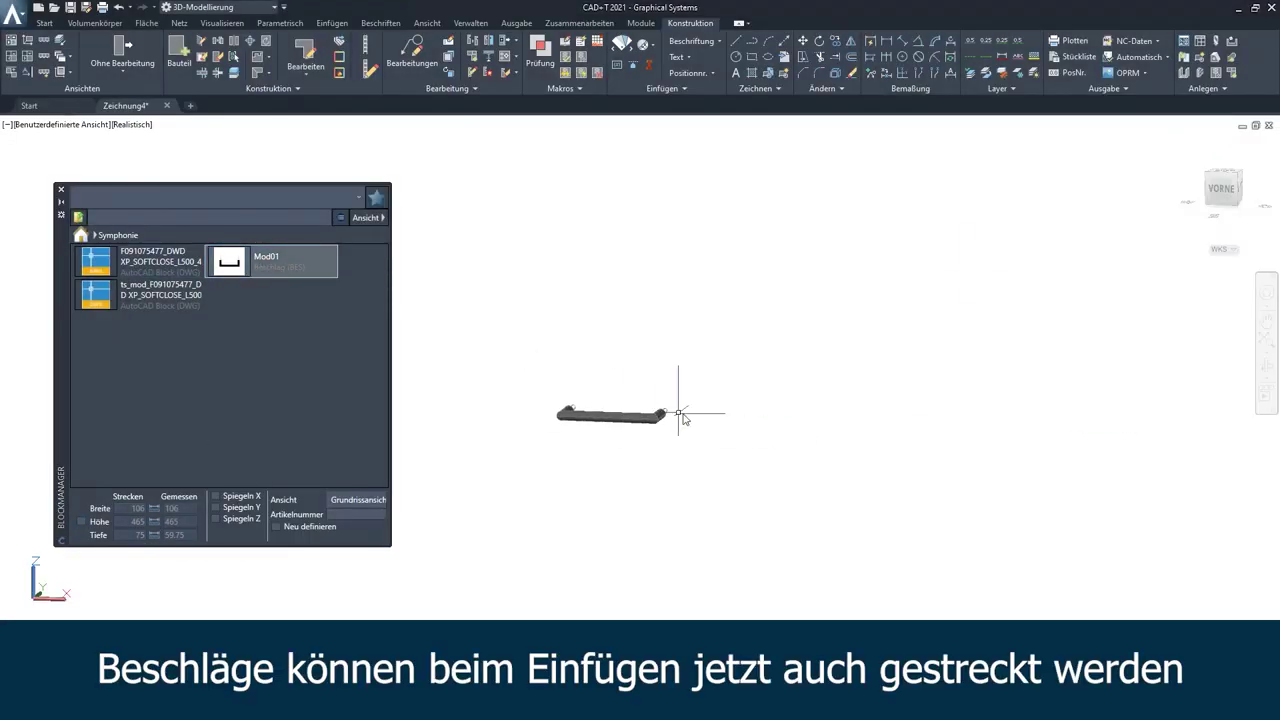
{"action": "left_click", "coordinate": [1236, 200]}
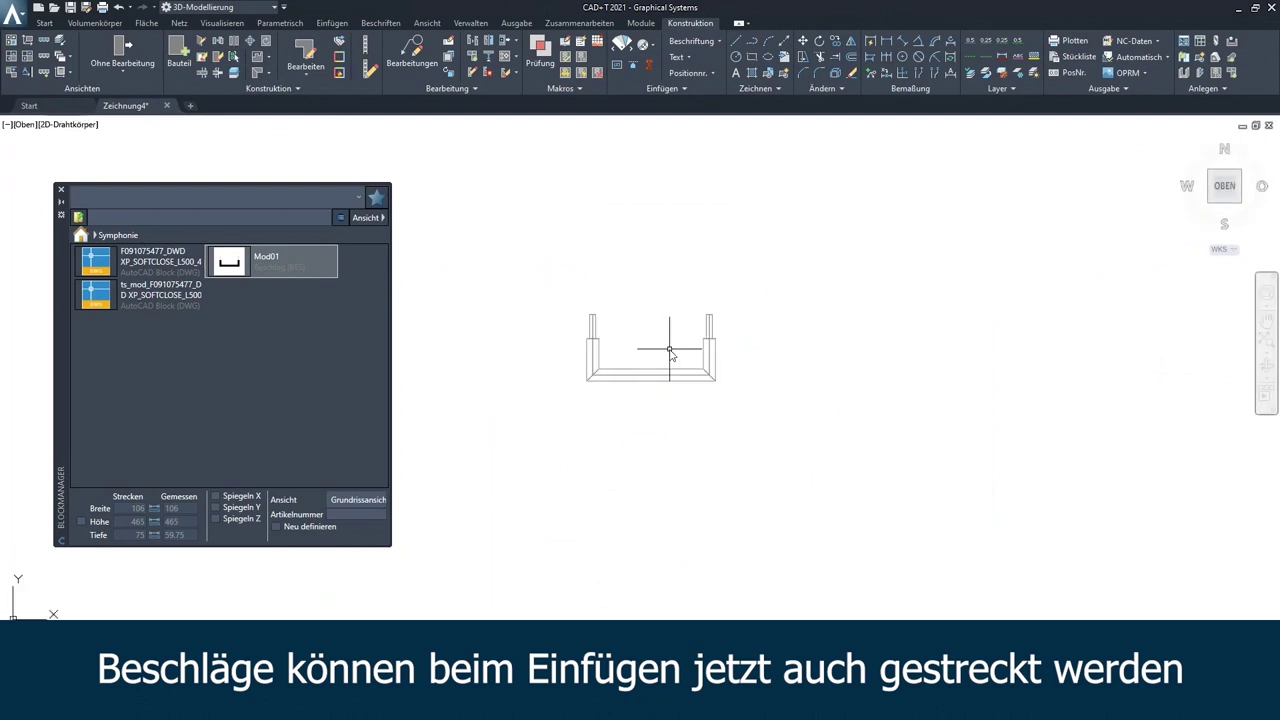
{"action": "left_click", "coordinate": [81, 521]}
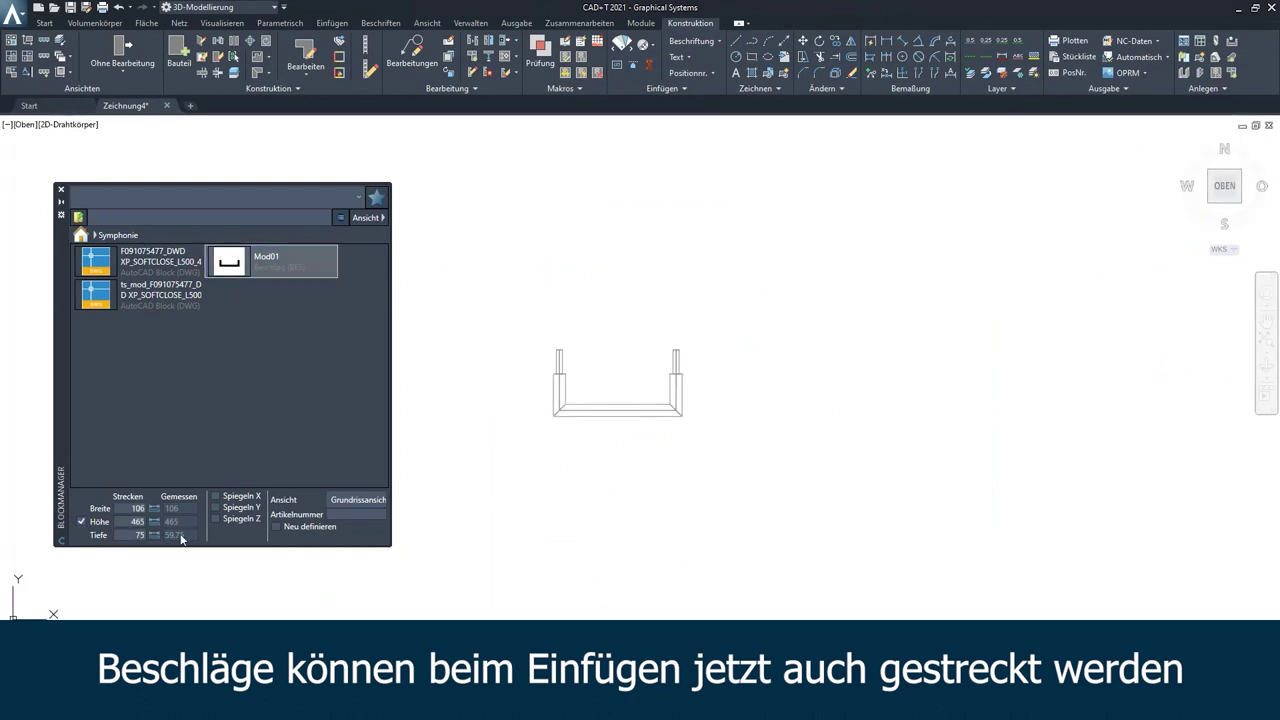
{"action": "key", "text": "Return"}
{"action": "left_click", "coordinate": [838, 375]}
{"action": "key", "text": "Return"}
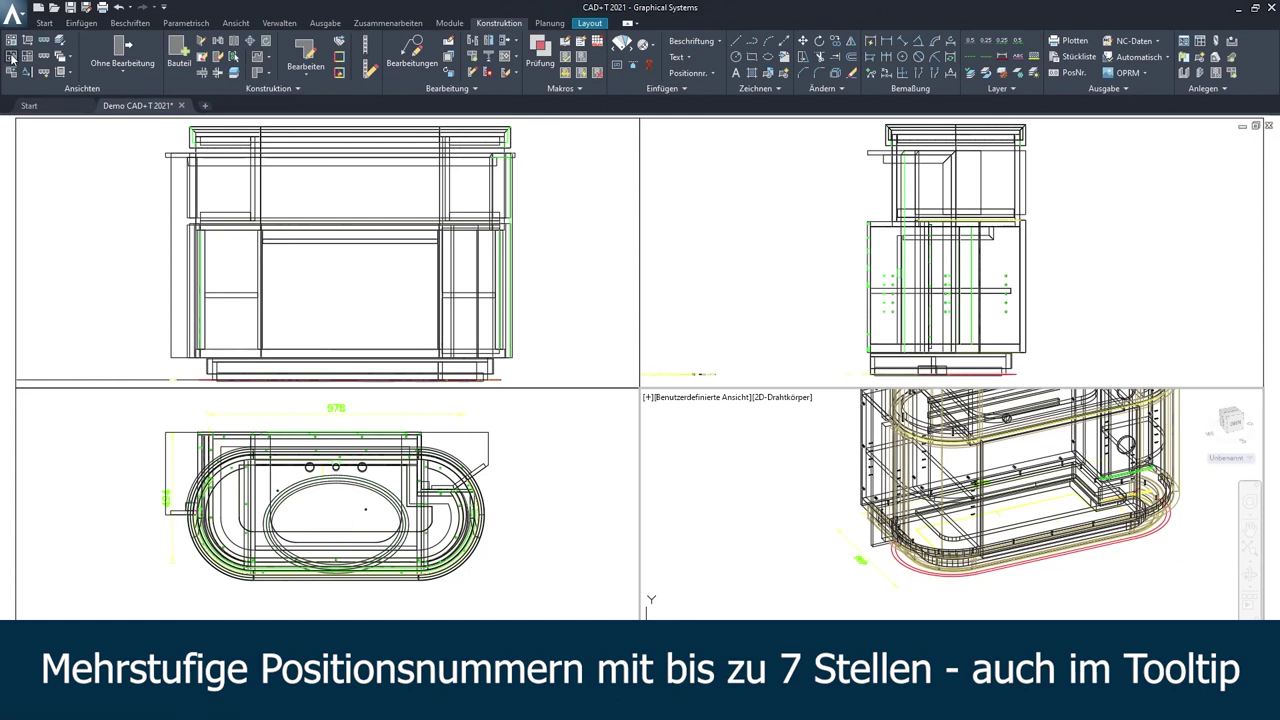
{"action": "scroll", "coordinate": [655, 450], "scroll_direction": "up", "scroll_amount": 2}
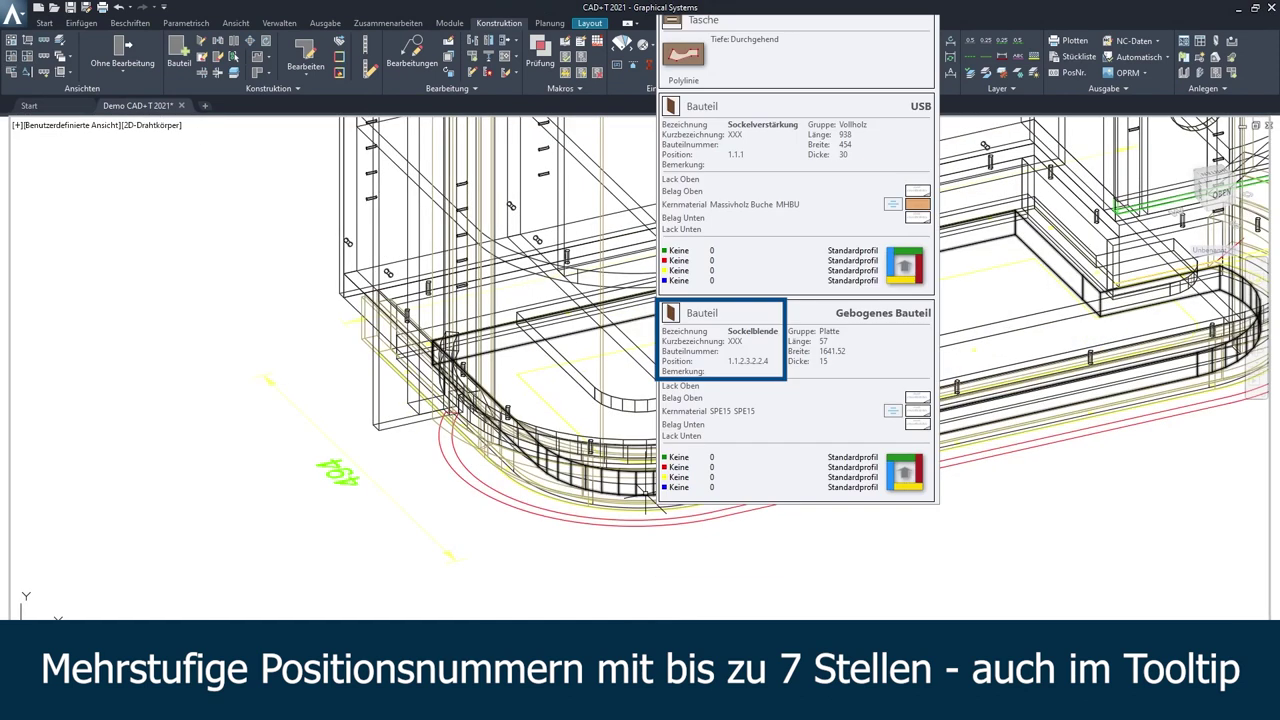
{"action": "scroll", "coordinate": [648, 497], "scroll_direction": "down", "scroll_amount": 2}
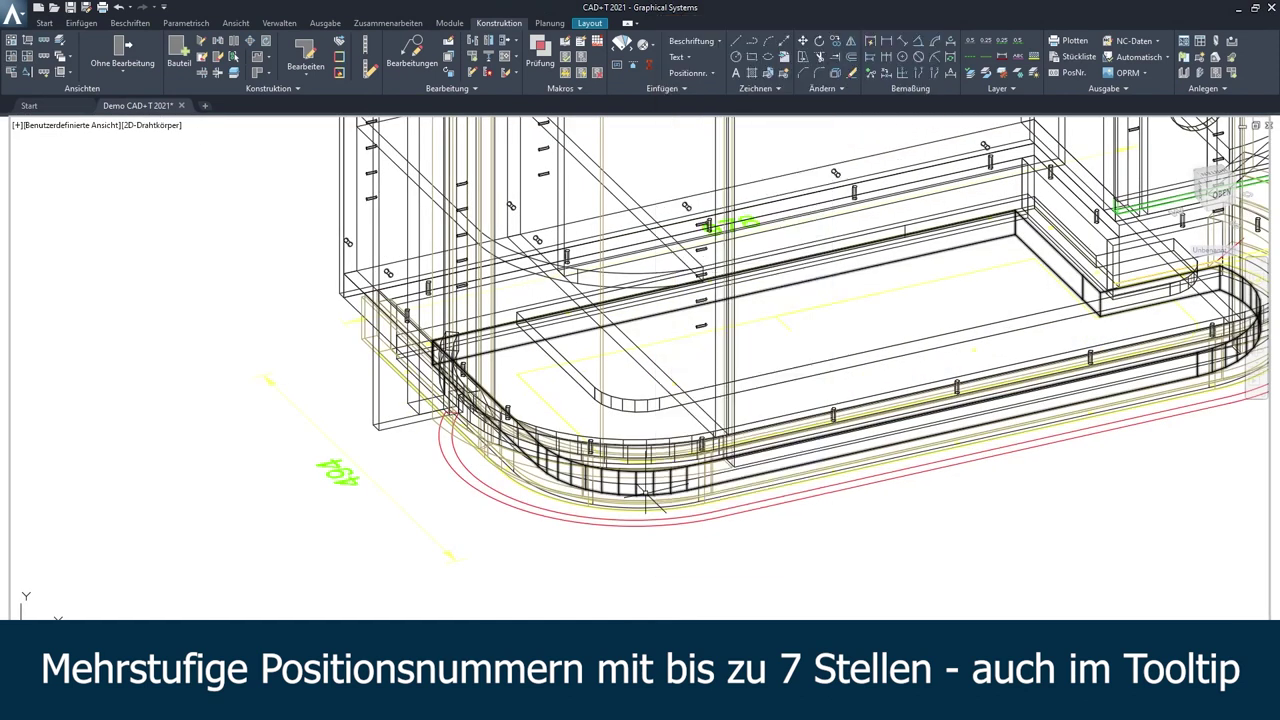
{"action": "left_click", "coordinate": [26, 64]}
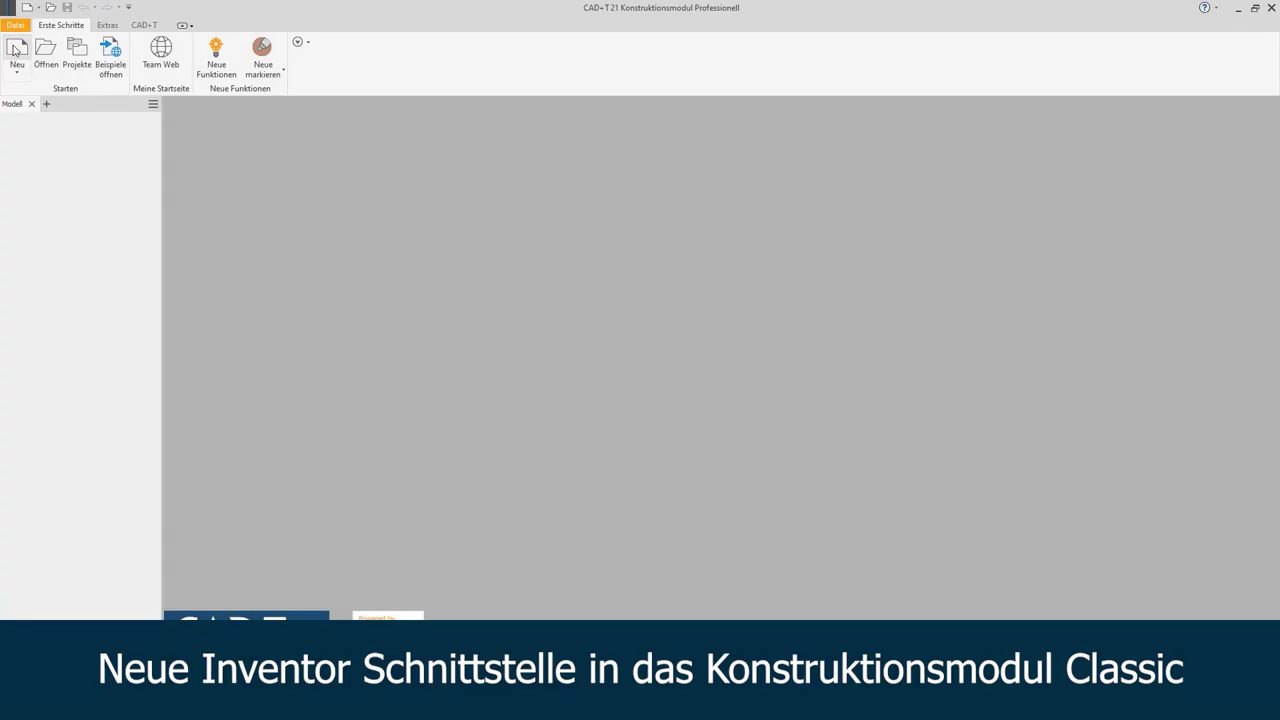
Step: Create a Norm.ipt part with a 400 × 200 rectangle sketched on the XY plane
{"action": "double_click", "coordinate": [641, 246]}
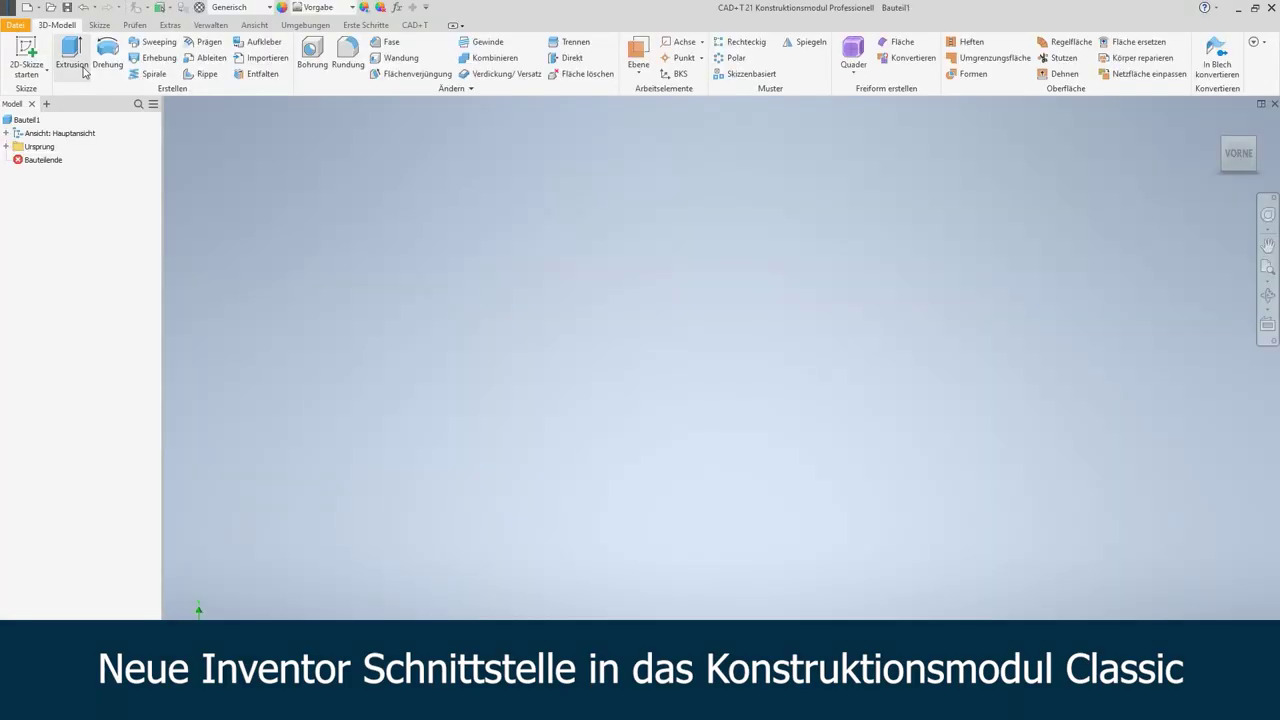
{"action": "left_click", "coordinate": [26, 55]}
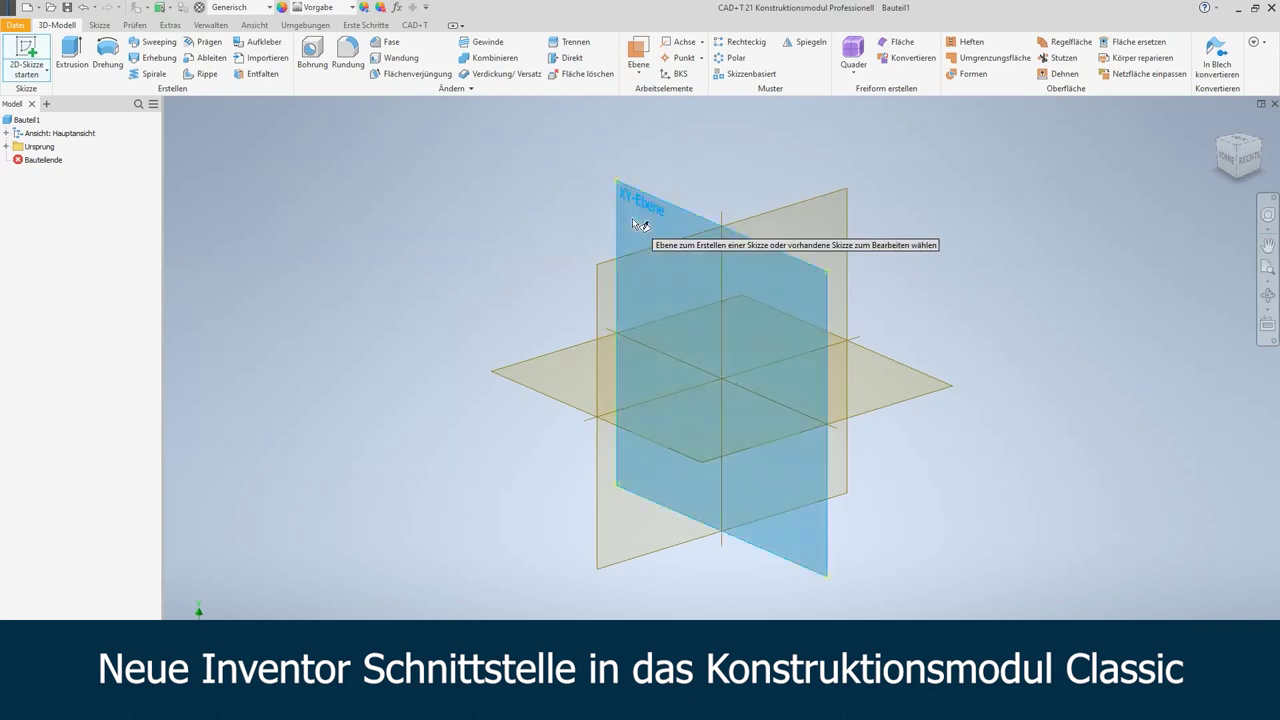
{"action": "left_click", "coordinate": [634, 214]}
{"action": "left_click", "coordinate": [177, 55]}
{"action": "left_click", "coordinate": [531, 497]}
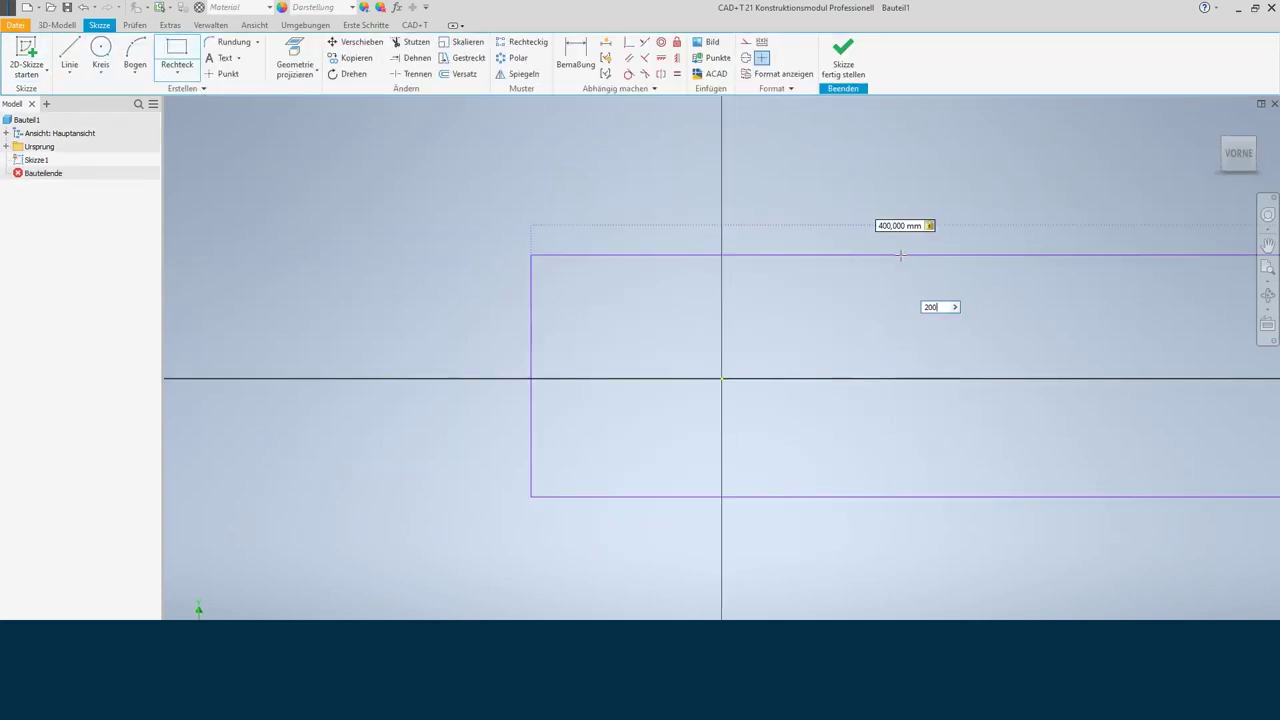
{"action": "left_click", "coordinate": [838, 60]}
Step: Convert the part to sheet metal and preview the rectangle as a face
{"action": "left_click", "coordinate": [1216, 52]}
{"action": "left_click", "coordinate": [68, 55]}
{"action": "key", "text": "ctrl+Tab"}
{"action": "key", "text": "ctrl+Tab"}
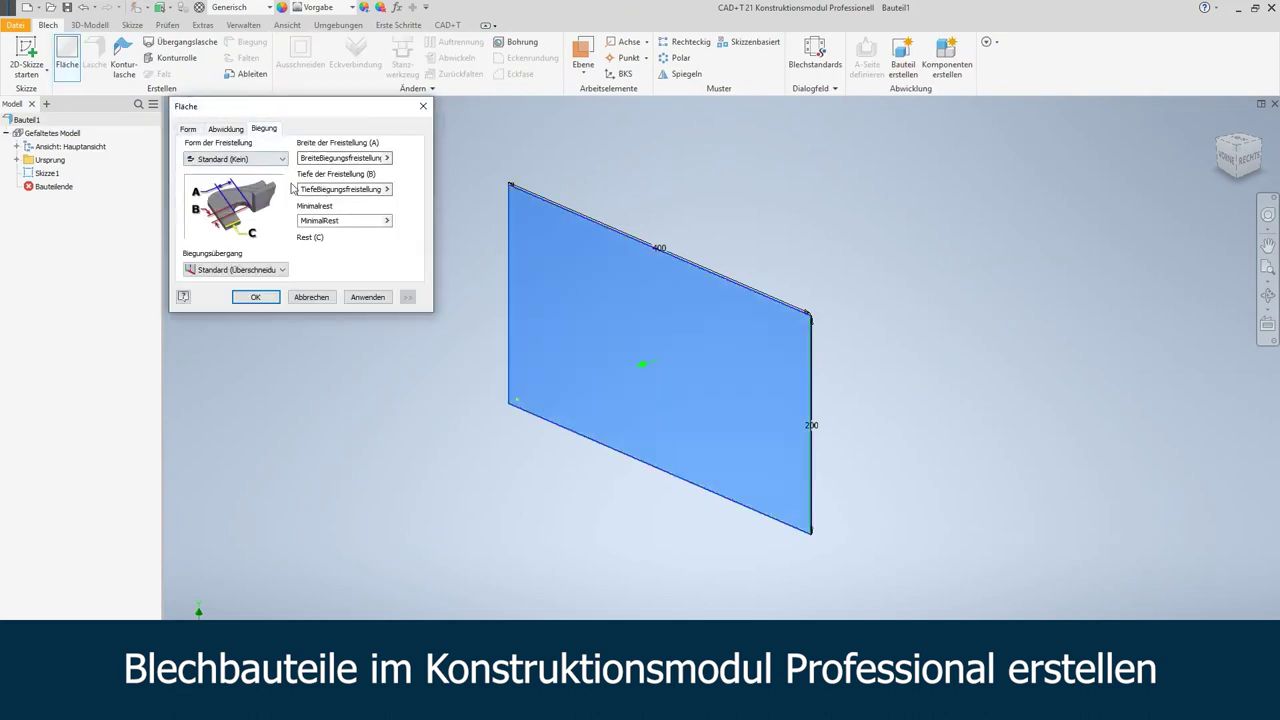
Step: Create the sheet face and add a flange on its top edge
{"action": "left_click", "coordinate": [194, 132]}
{"action": "left_click", "coordinate": [254, 297]}
{"action": "left_click", "coordinate": [95, 55]}
{"action": "left_click", "coordinate": [650, 250]}
{"action": "key", "text": "Return"}
Step: Add a second flange at -90° with a 50 mm distance
{"action": "left_click", "coordinate": [95, 55]}
{"action": "left_click", "coordinate": [636, 257]}
{"action": "left_click", "coordinate": [317, 177]}
{"action": "key", "text": "Home"}
{"action": "type", "text": "-"}
{"action": "key", "text": "Tab"}
{"action": "type", "text": "50"}
{"action": "key", "text": "Return"}
{"action": "scroll", "coordinate": [810, 320], "scroll_direction": "up", "scroll_amount": 2}
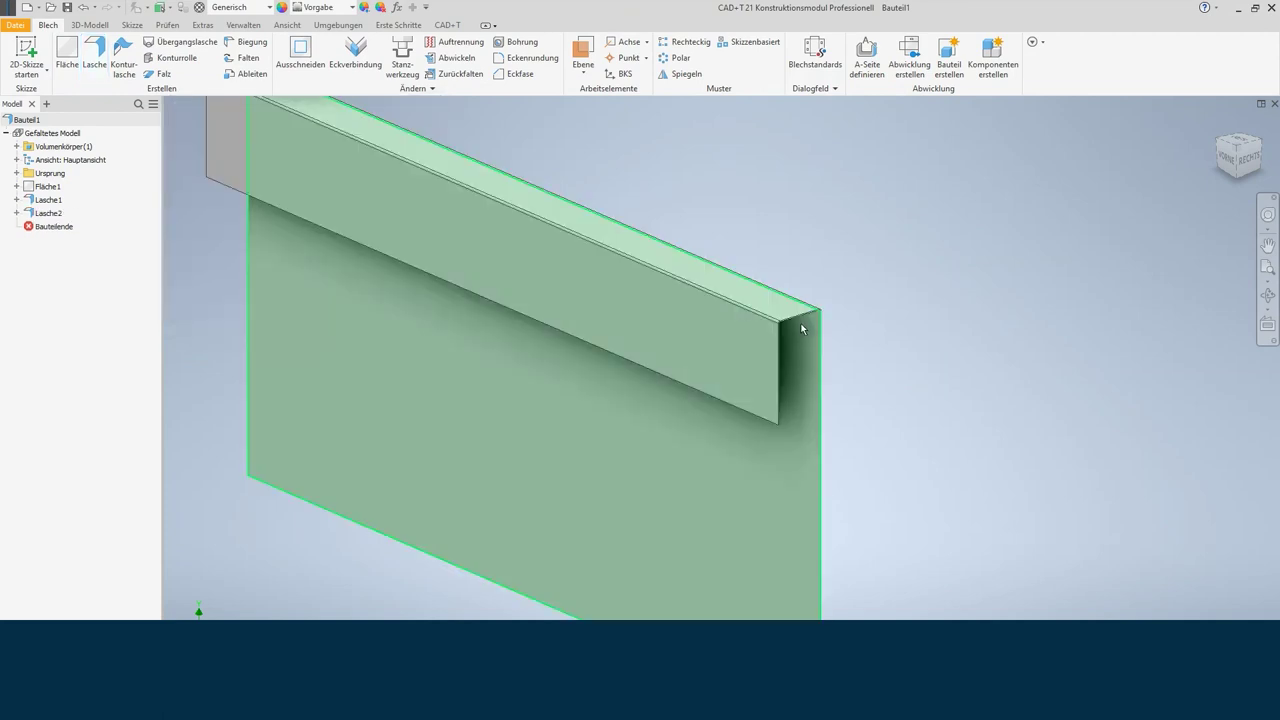
{"action": "scroll", "coordinate": [810, 320], "scroll_direction": "up", "scroll_amount": 2}
{"action": "scroll", "coordinate": [810, 320], "scroll_direction": "up", "scroll_amount": 2}
Step: Add a 15 mm flange on the edge at the right end
{"action": "left_click", "coordinate": [101, 55]}
{"action": "left_click", "coordinate": [814, 366]}
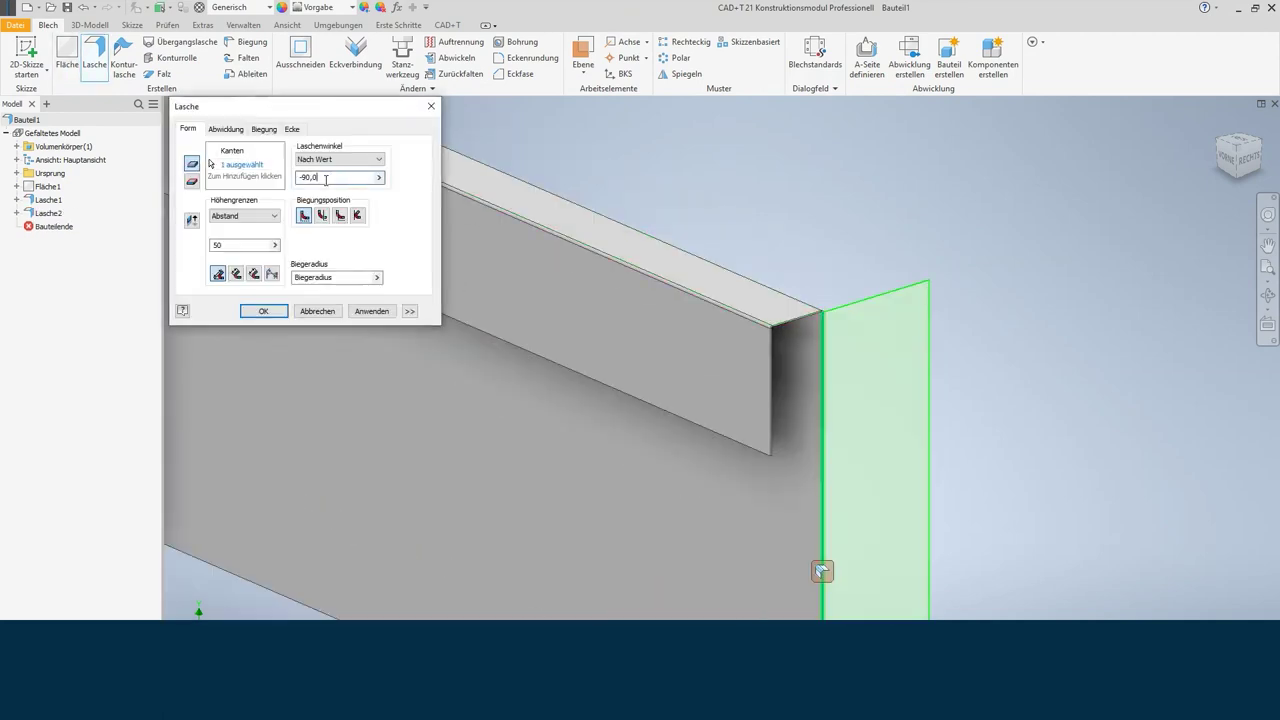
{"action": "type", "text": "15"}
{"action": "key", "text": "Return"}
{"action": "scroll", "coordinate": [823, 281], "scroll_direction": "down", "scroll_amount": 3}
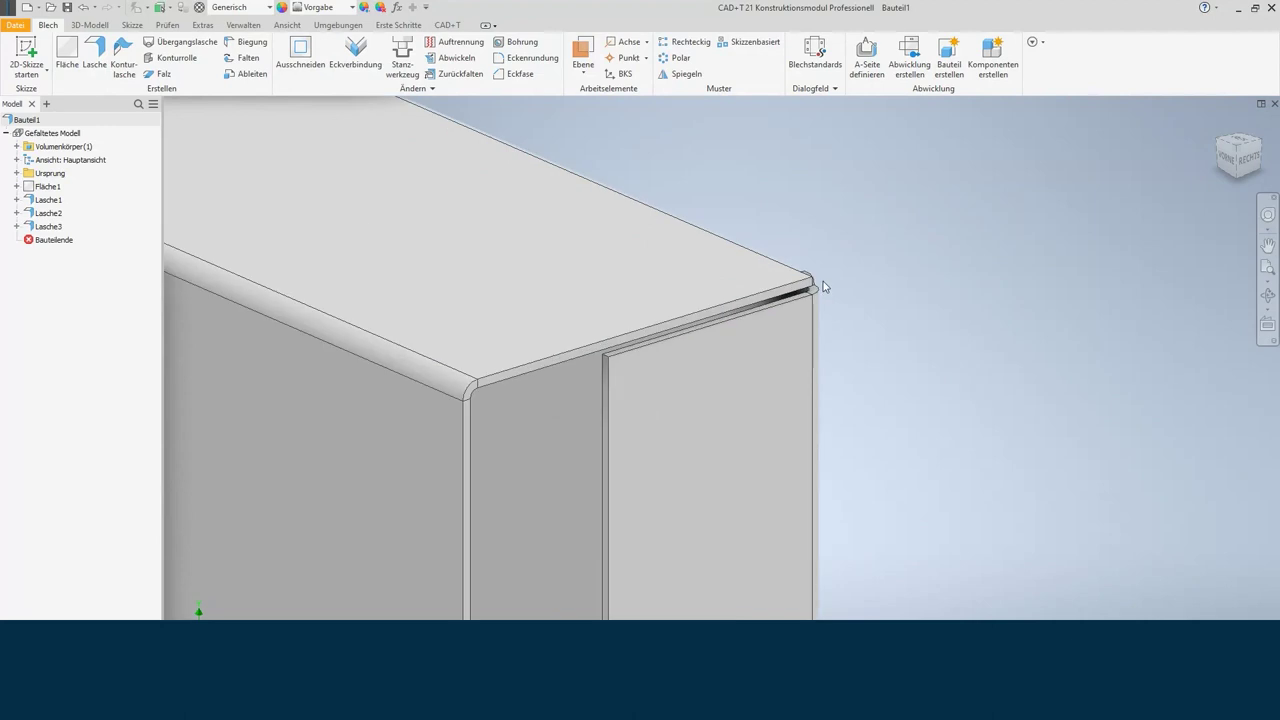
{"action": "scroll", "coordinate": [717, 318], "scroll_direction": "up", "scroll_amount": 3}
Step: Check the flat pattern, then export Bauteil1's 3D geometry to CAD+T Classic
{"action": "left_click", "coordinate": [909, 58]}
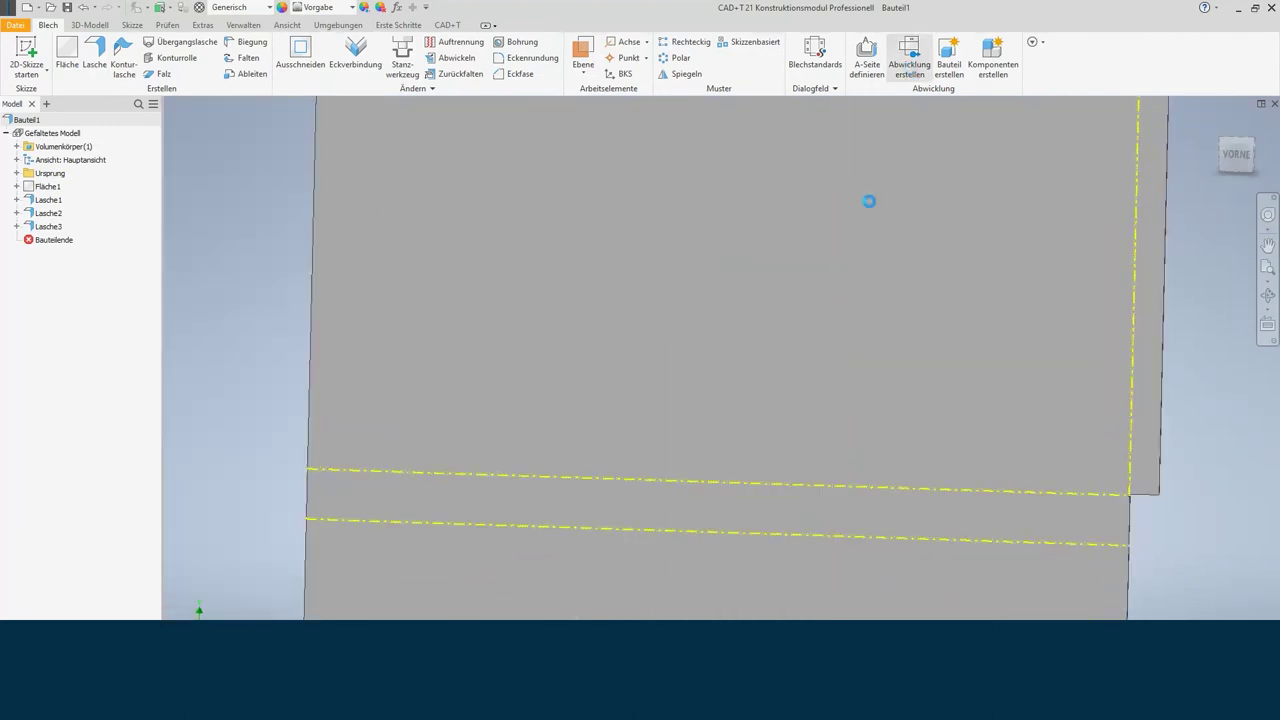
{"action": "scroll", "coordinate": [1097, 510], "scroll_direction": "up", "scroll_amount": 3}
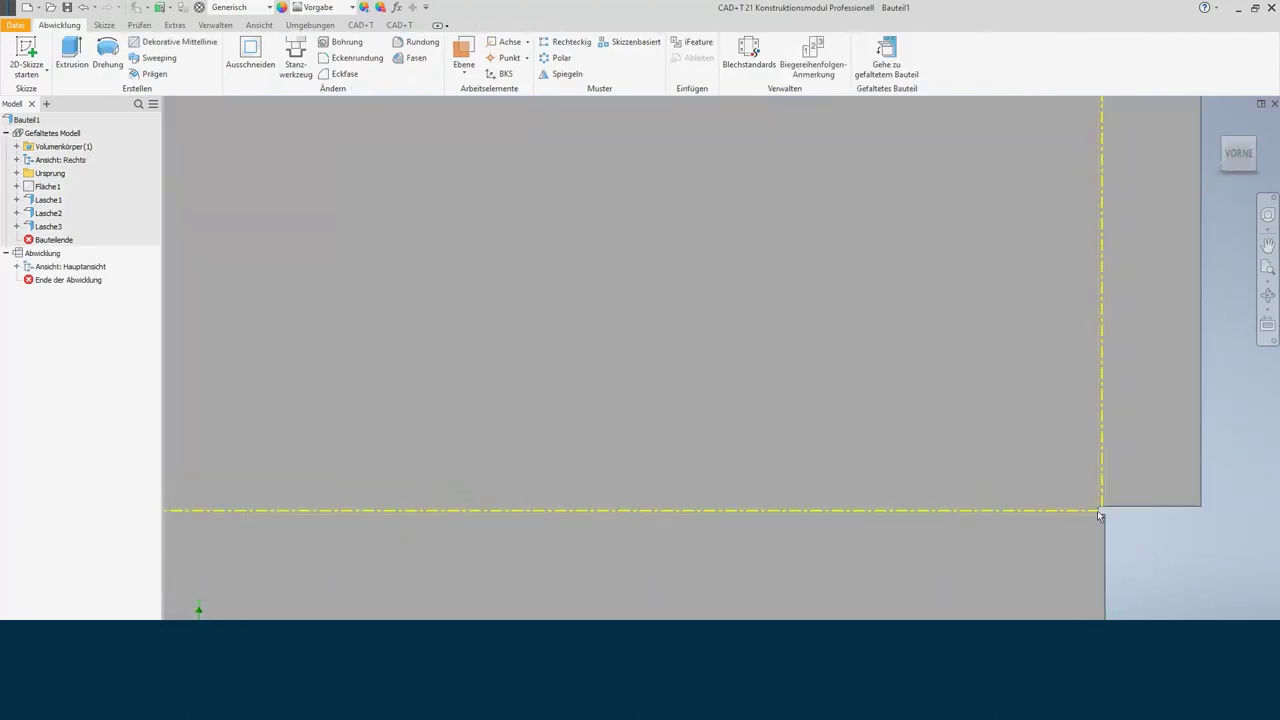
{"action": "left_click", "coordinate": [886, 58]}
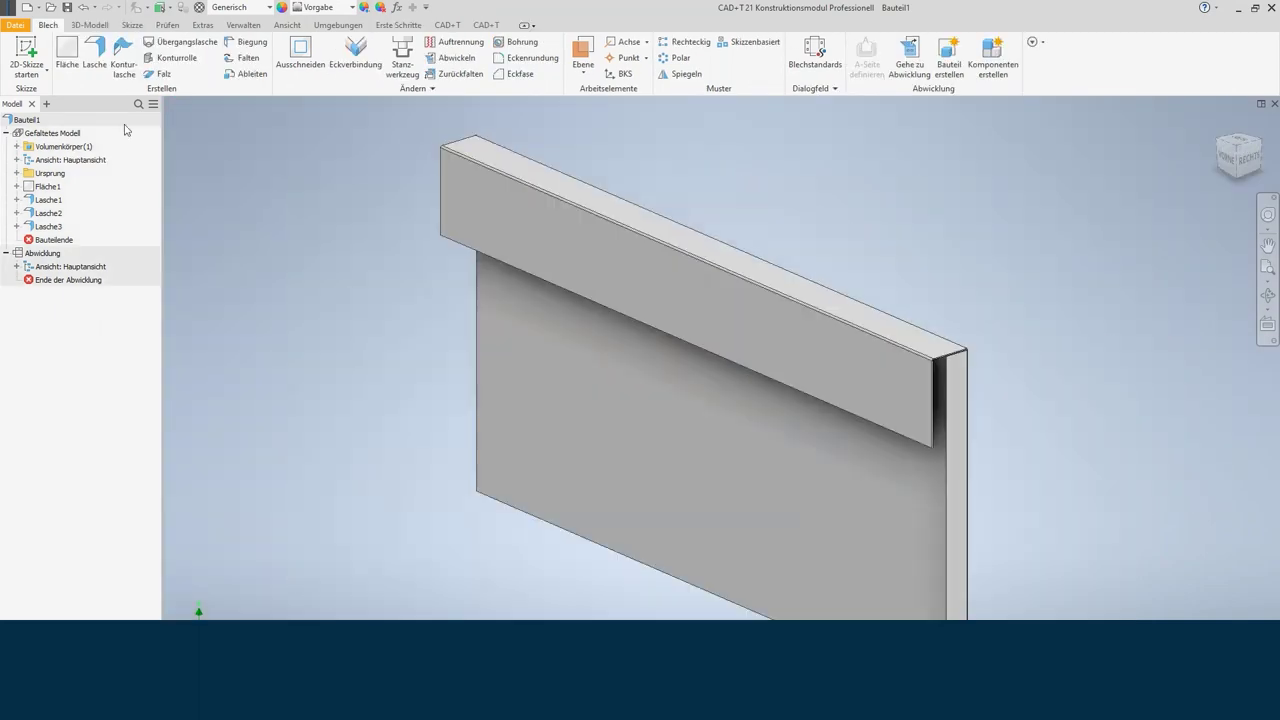
{"action": "left_click", "coordinate": [30, 120]}
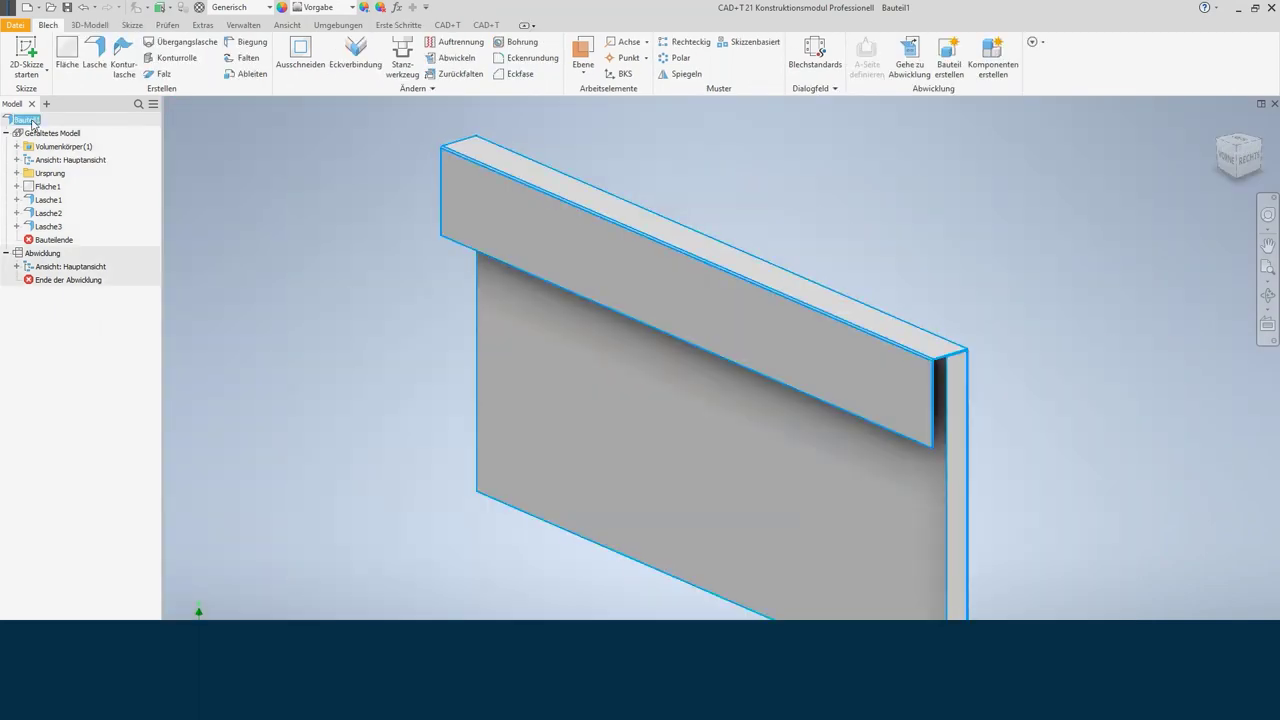
{"action": "right_click", "coordinate": [37, 123]}
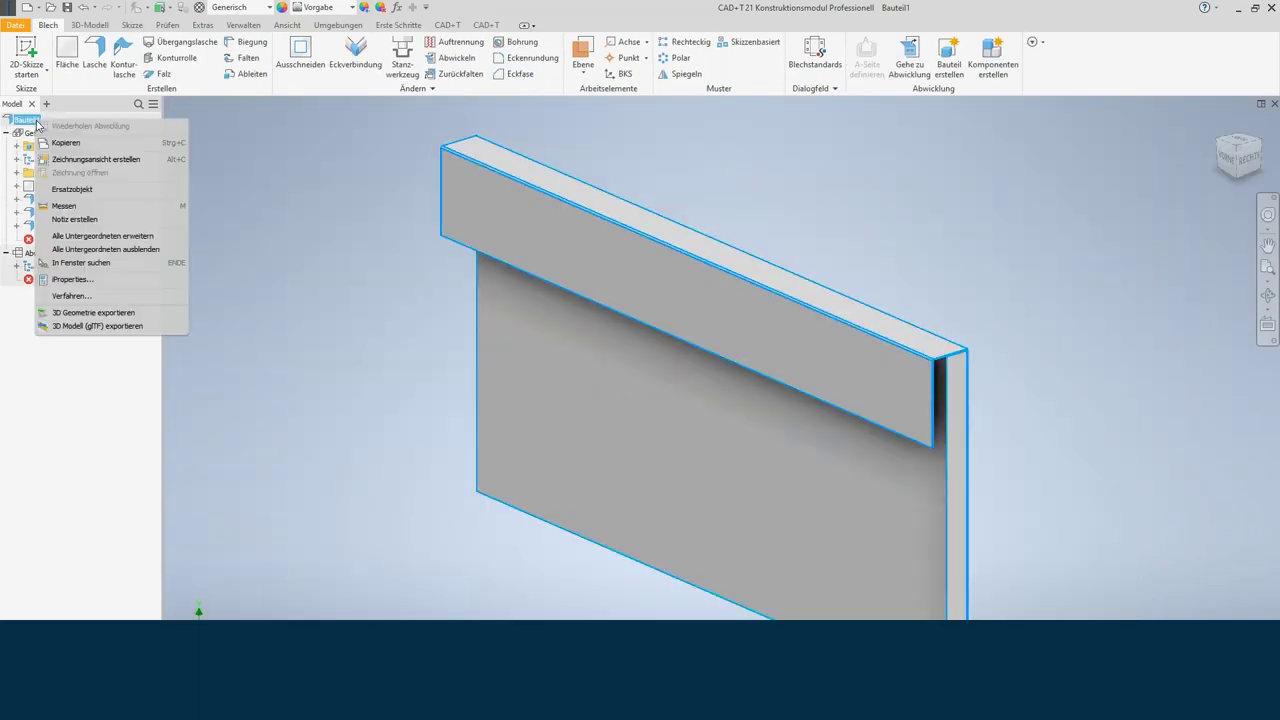
{"action": "left_click", "coordinate": [118, 314]}
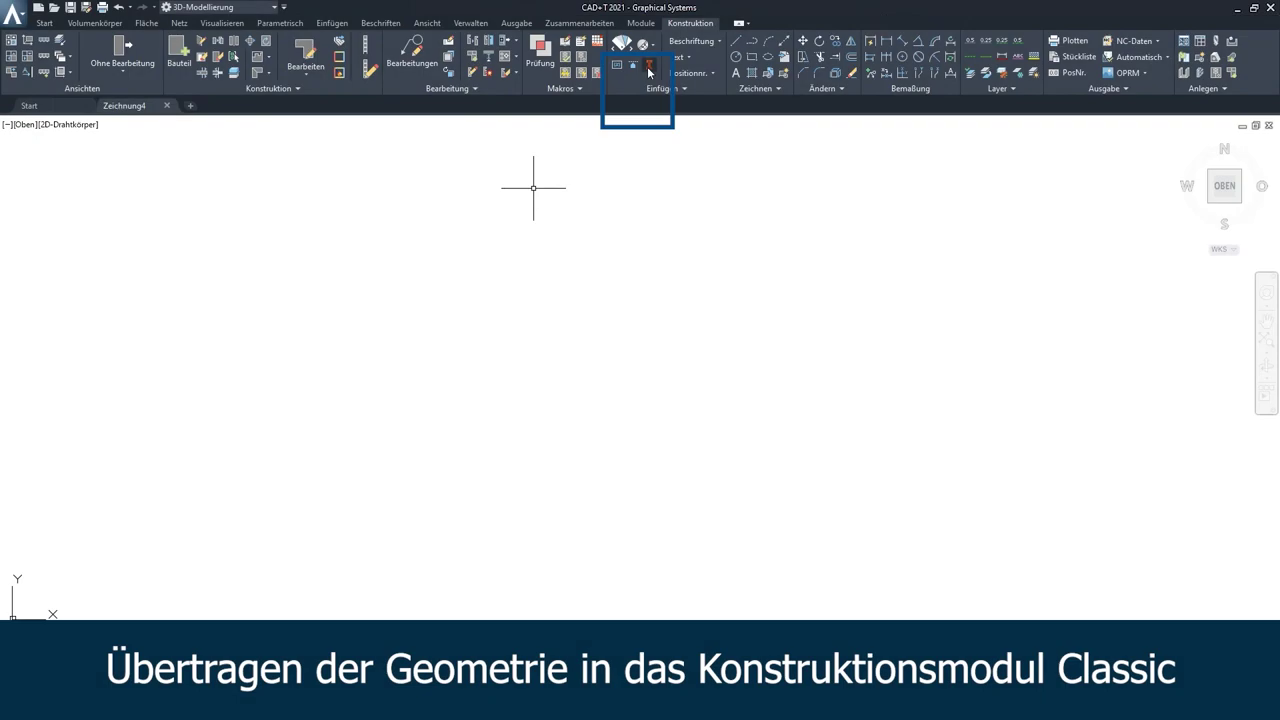
Step: Import the Inventor sheet part as Blech 123 in Alublech eloxiert natur 2mm
{"action": "left_click", "coordinate": [647, 66]}
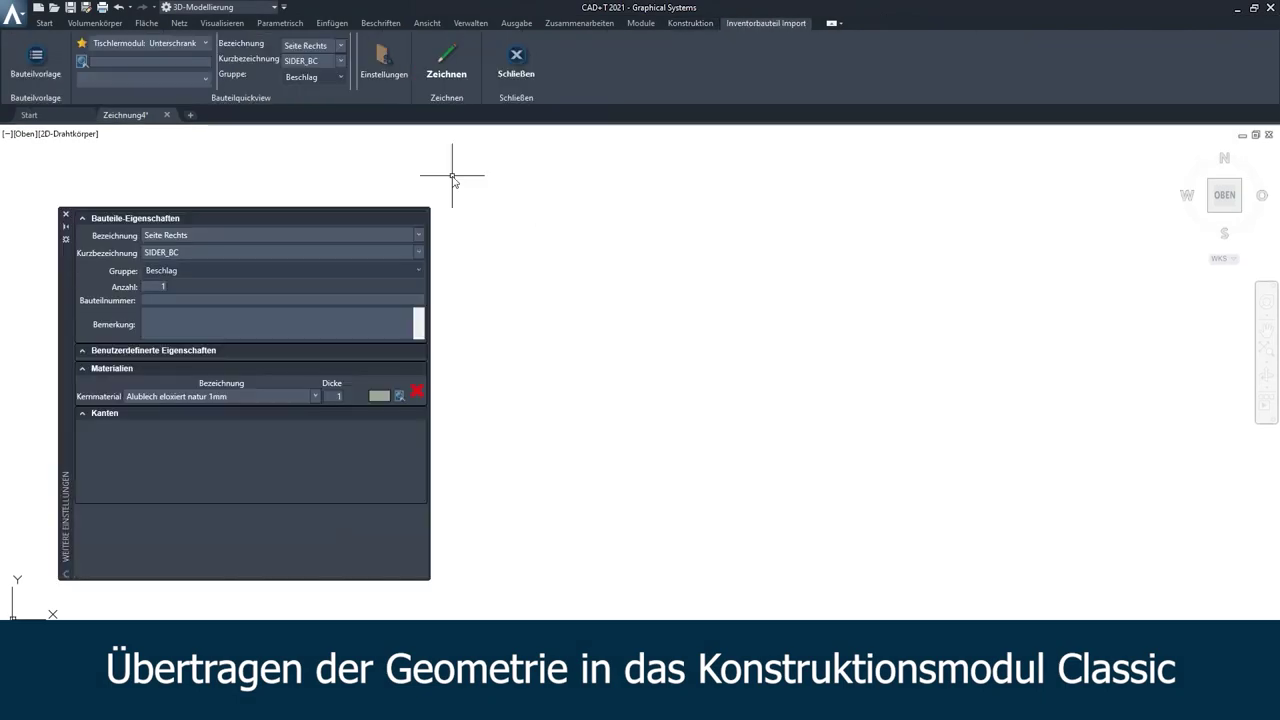
{"action": "left_click", "coordinate": [195, 80]}
{"action": "left_click", "coordinate": [220, 396]}
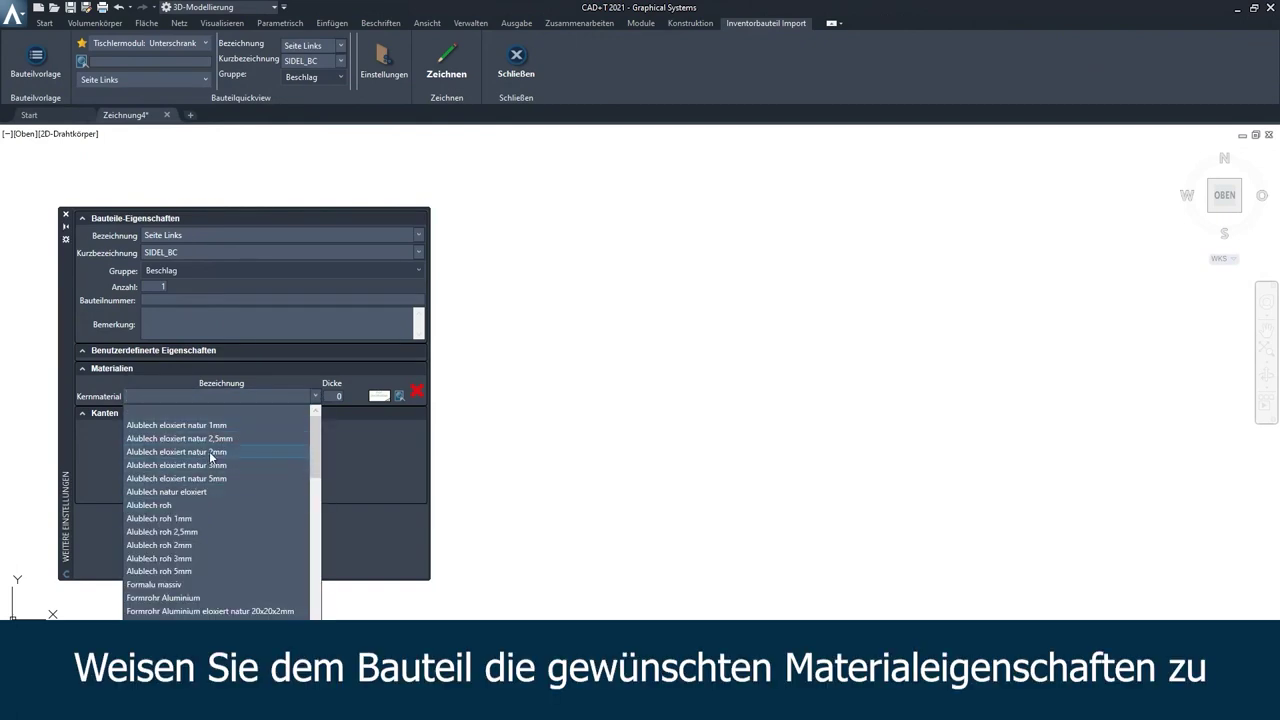
{"action": "left_click", "coordinate": [211, 453]}
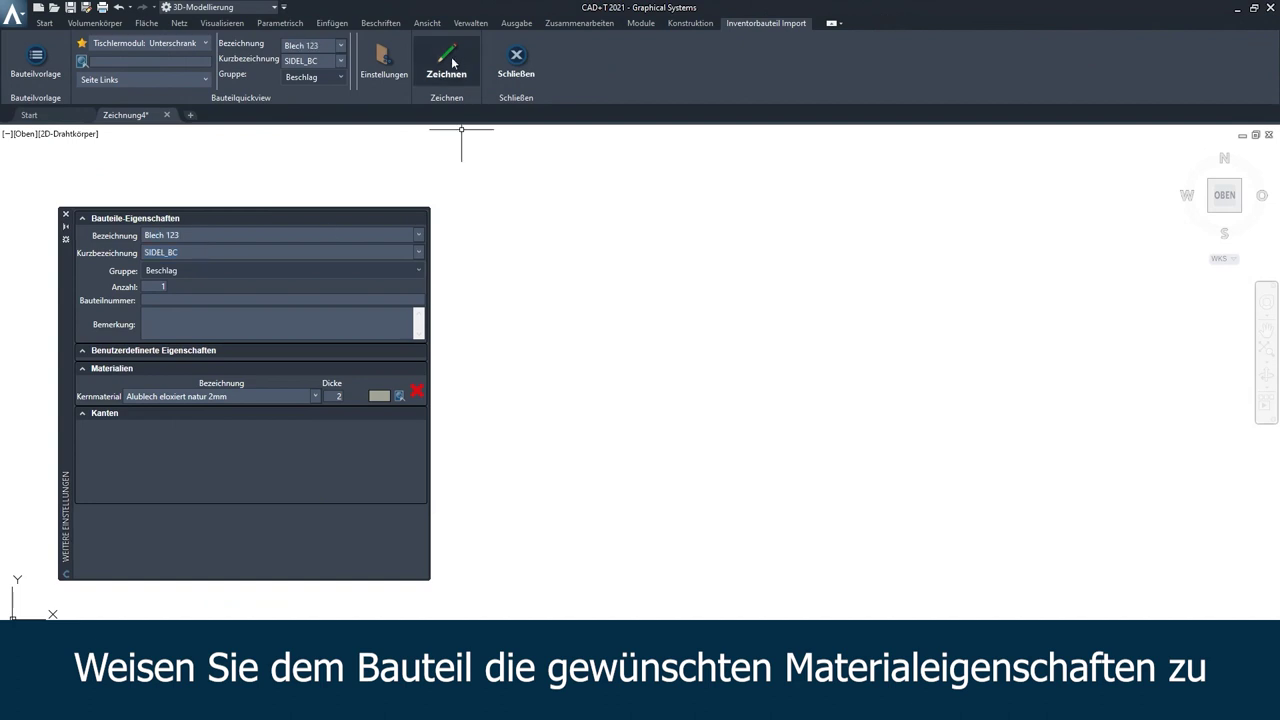
Step: Place the imported sheet part in the drawing and view it from the side
{"action": "left_click", "coordinate": [591, 272]}
{"action": "scroll", "coordinate": [691, 278], "scroll_direction": "up", "scroll_amount": 5}
{"action": "scroll", "coordinate": [662, 252], "scroll_direction": "up", "scroll_amount": 2}
{"action": "mouse_move", "coordinate": [446, 237]}
{"action": "middle_mouse_down", "text": "shift"}
{"action": "mouse_move", "coordinate": [965, 318]}
{"action": "mouse_move", "coordinate": [178, 405]}
{"action": "middle_mouse_up", "text": "shift"}
{"action": "scroll", "coordinate": [960, 316], "scroll_direction": "down", "scroll_amount": 4}
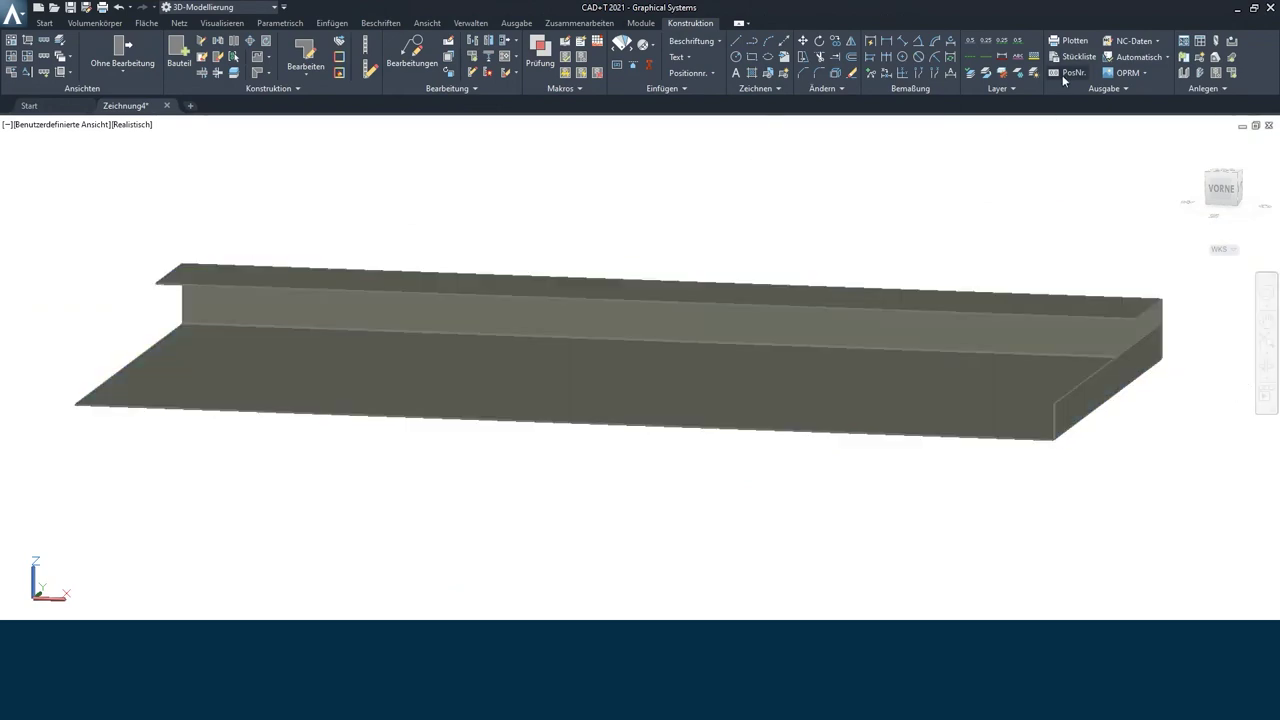
Step: Verify Blech 123 and its details in the Bauteil Explorer
{"action": "left_click", "coordinate": [1062, 75]}
{"action": "left_click", "coordinate": [130, 125]}
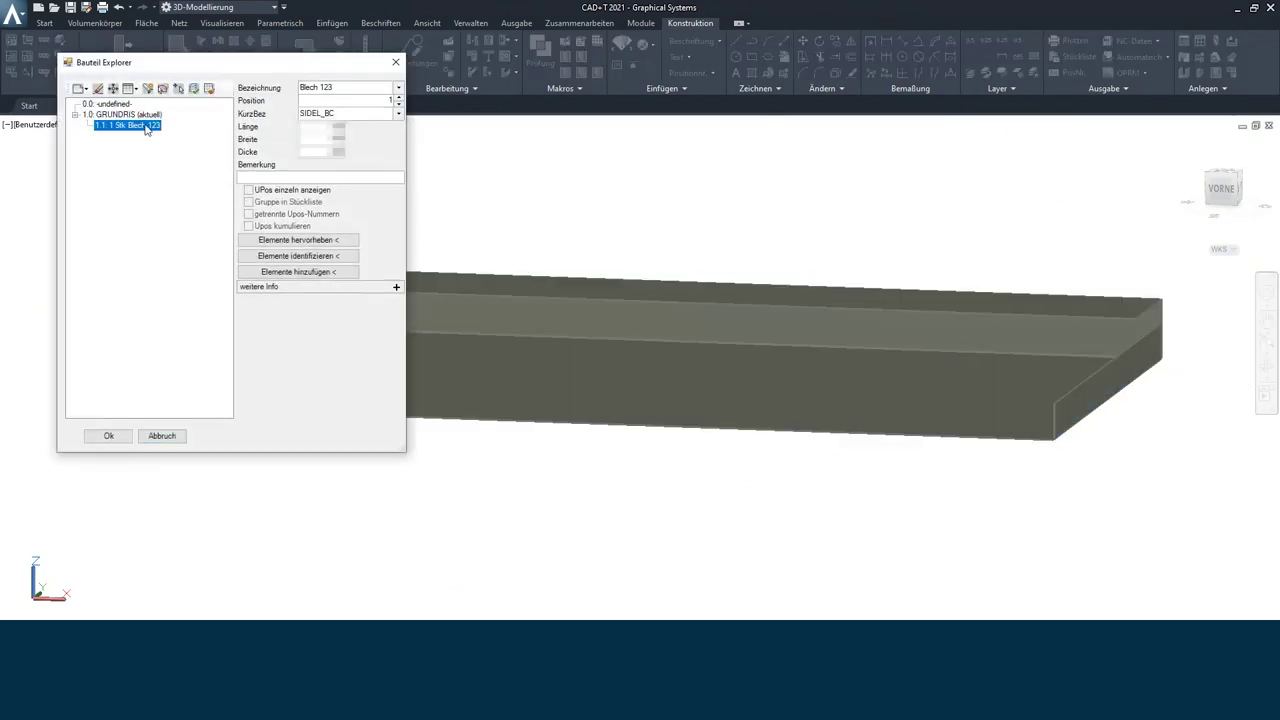
{"action": "left_click", "coordinate": [162, 436]}
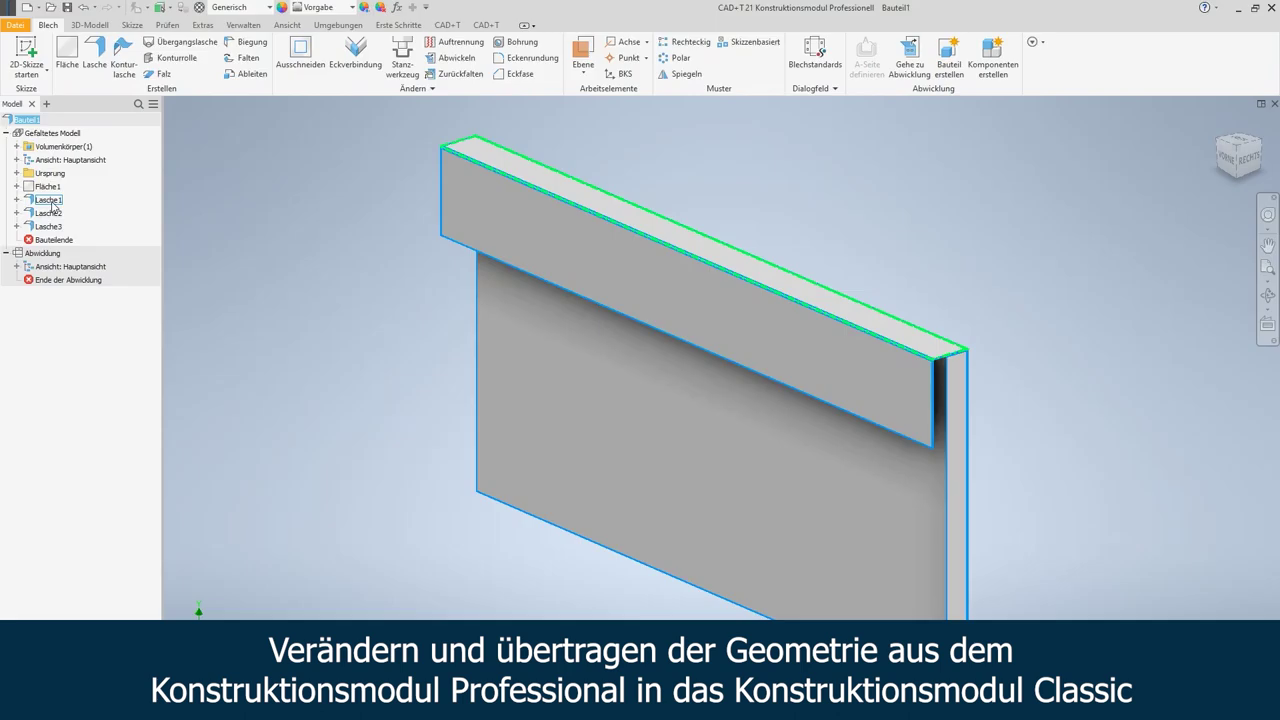
Step: Change Lasche1's Abstand from 25 to 45 mm to lengthen the top flange
{"action": "type", "text": "45"}
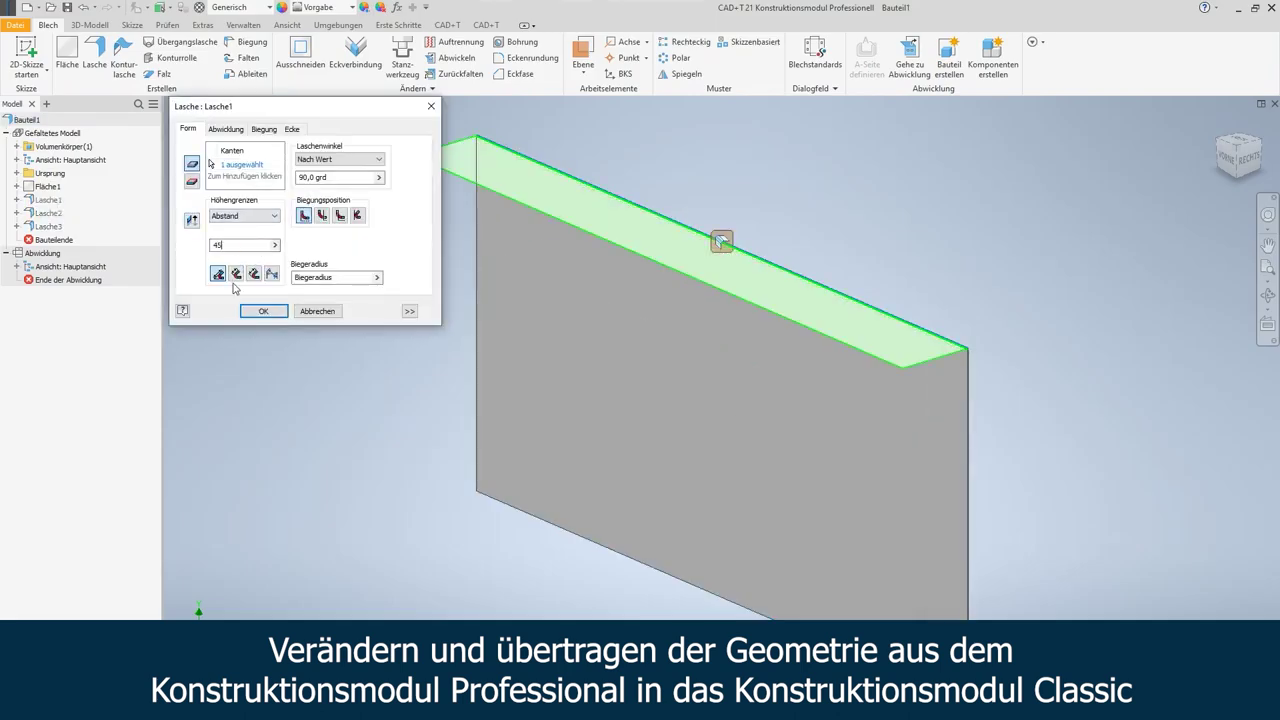
{"action": "key", "text": "Return"}
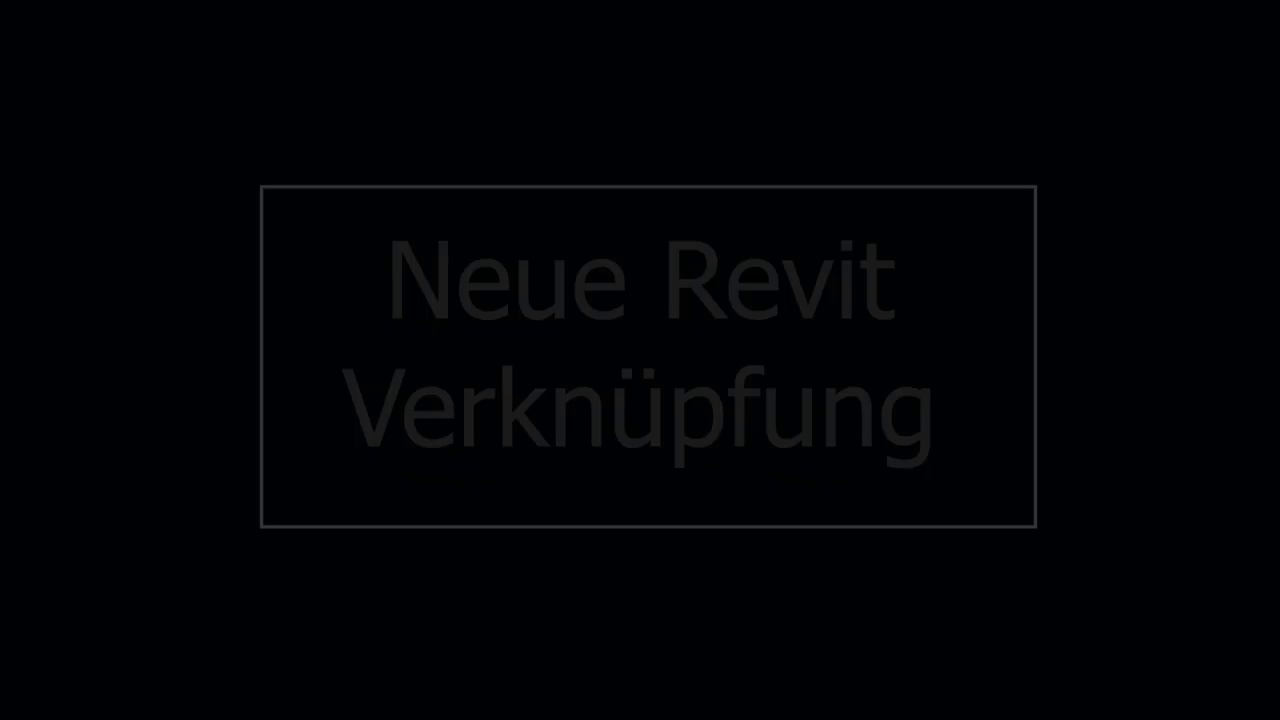
Step: Return to the top-level wardrobe and place it into Assembly1 with the linked Revit model
{"action": "scroll", "coordinate": [38, 160], "scroll_direction": "up", "scroll_amount": 1}
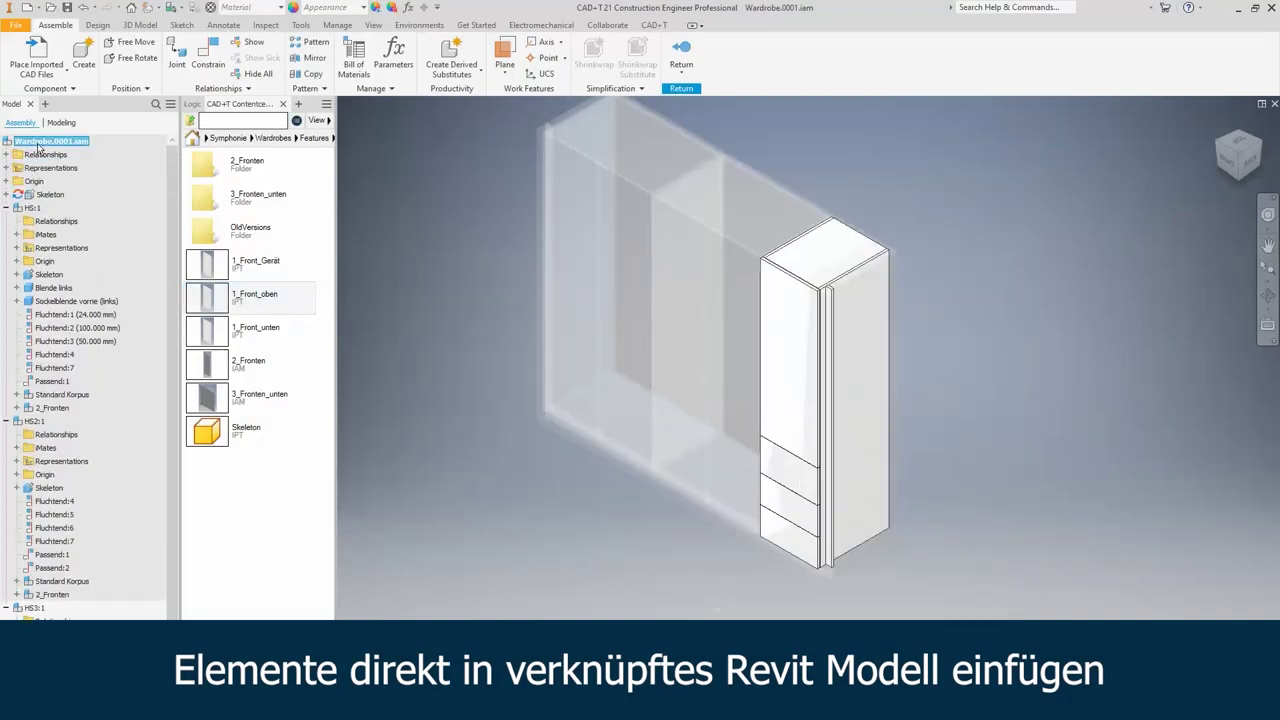
{"action": "double_click", "coordinate": [45, 141]}
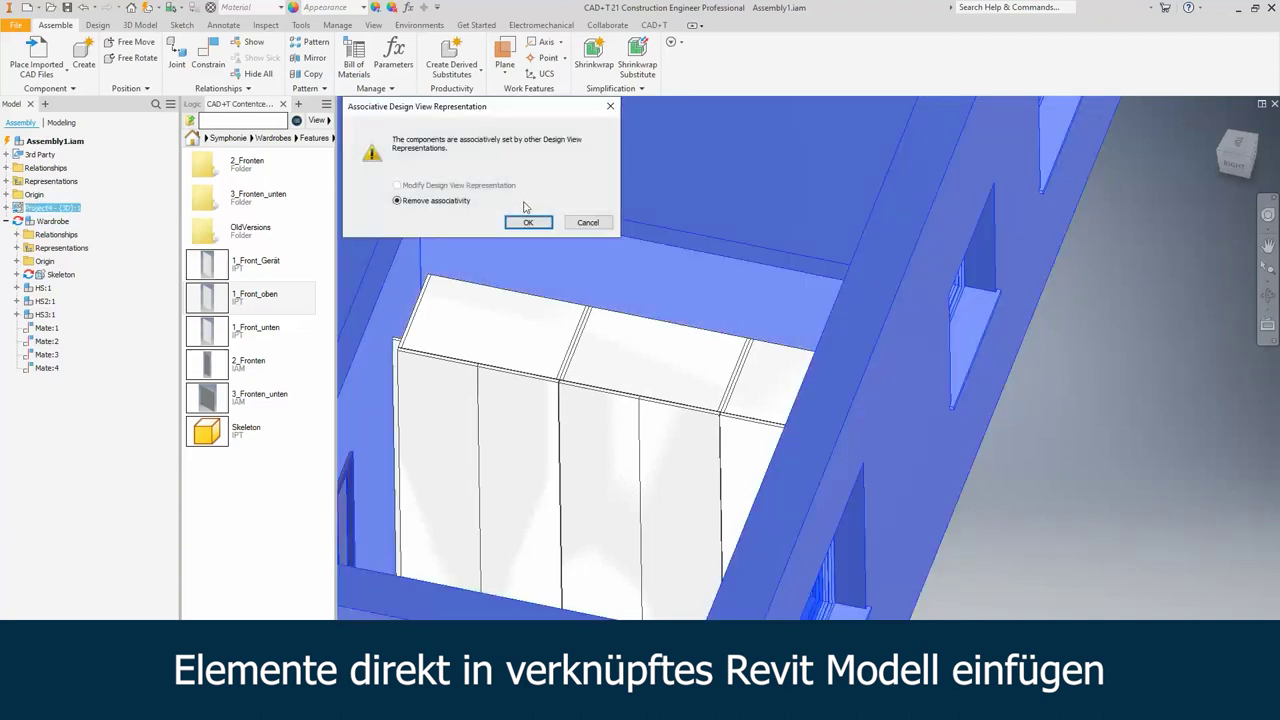
{"action": "left_click", "coordinate": [529, 217]}
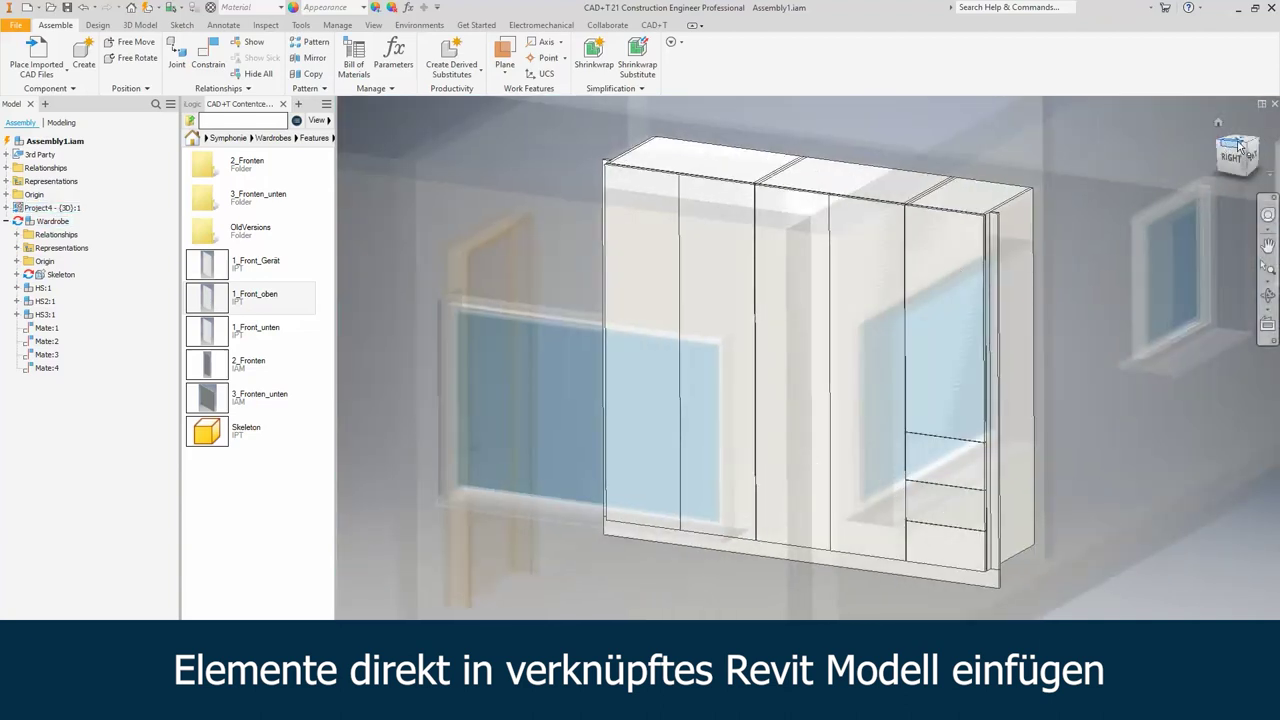
Step: View the wardrobe straight-on and zoom around its lower cabinet edge to check the fit
{"action": "left_click", "coordinate": [1240, 148]}
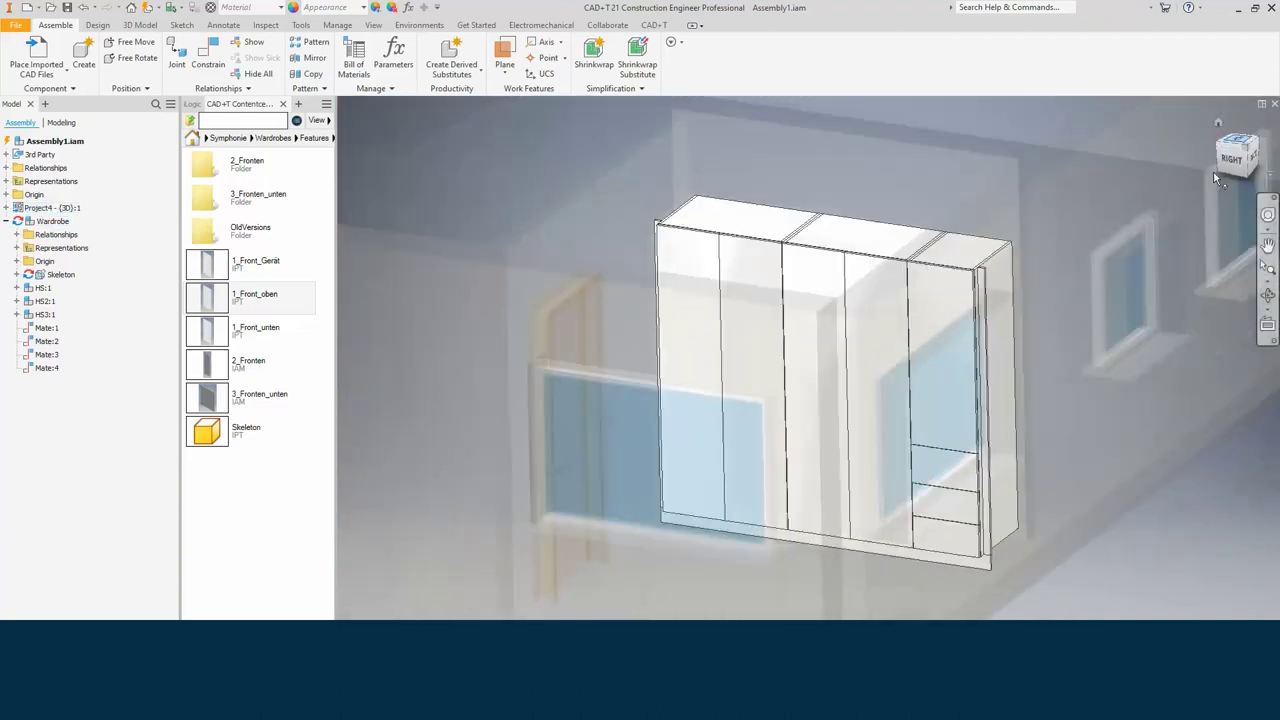
{"action": "scroll", "coordinate": [905, 505], "scroll_direction": "up", "scroll_amount": 5}
{"action": "scroll", "coordinate": [805, 467], "scroll_direction": "down", "scroll_amount": 2}
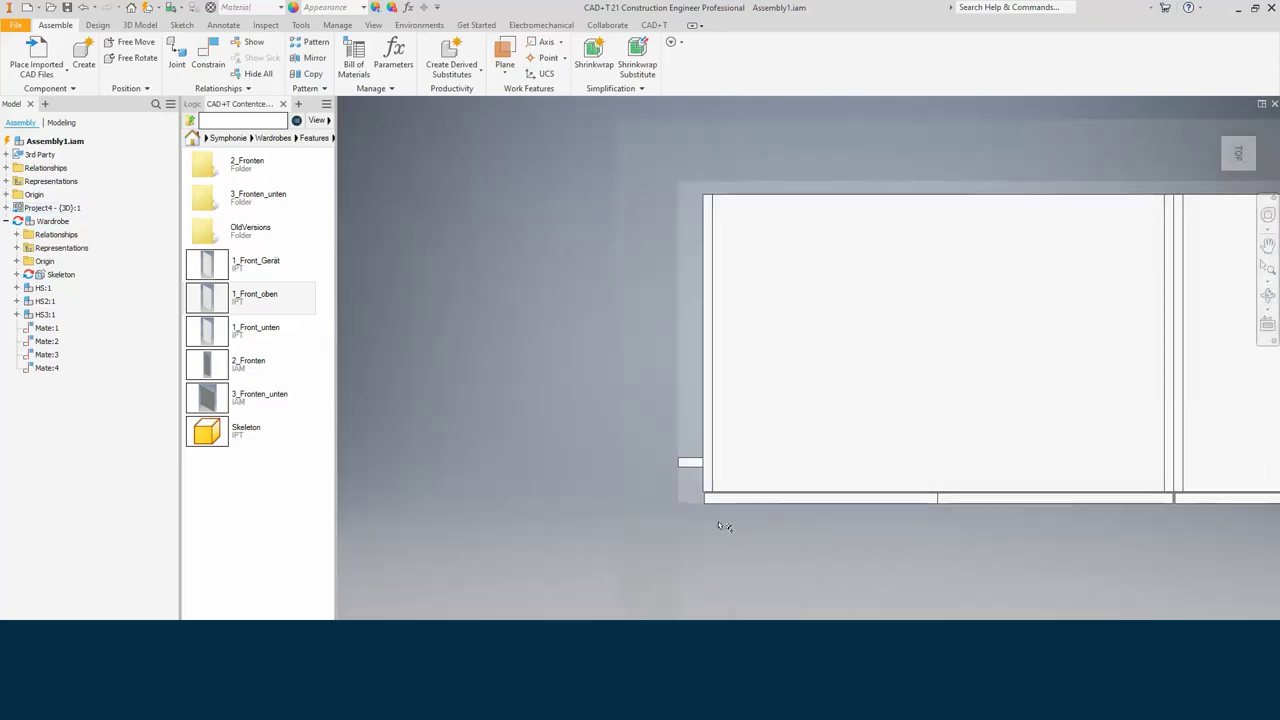
{"action": "scroll", "coordinate": [720, 523], "scroll_direction": "down", "scroll_amount": 3}
{"action": "middle_click_drag", "start_coordinate": [811, 571], "coordinate": [740, 517]}
{"action": "scroll", "coordinate": [740, 517], "scroll_direction": "up", "scroll_amount": 5}
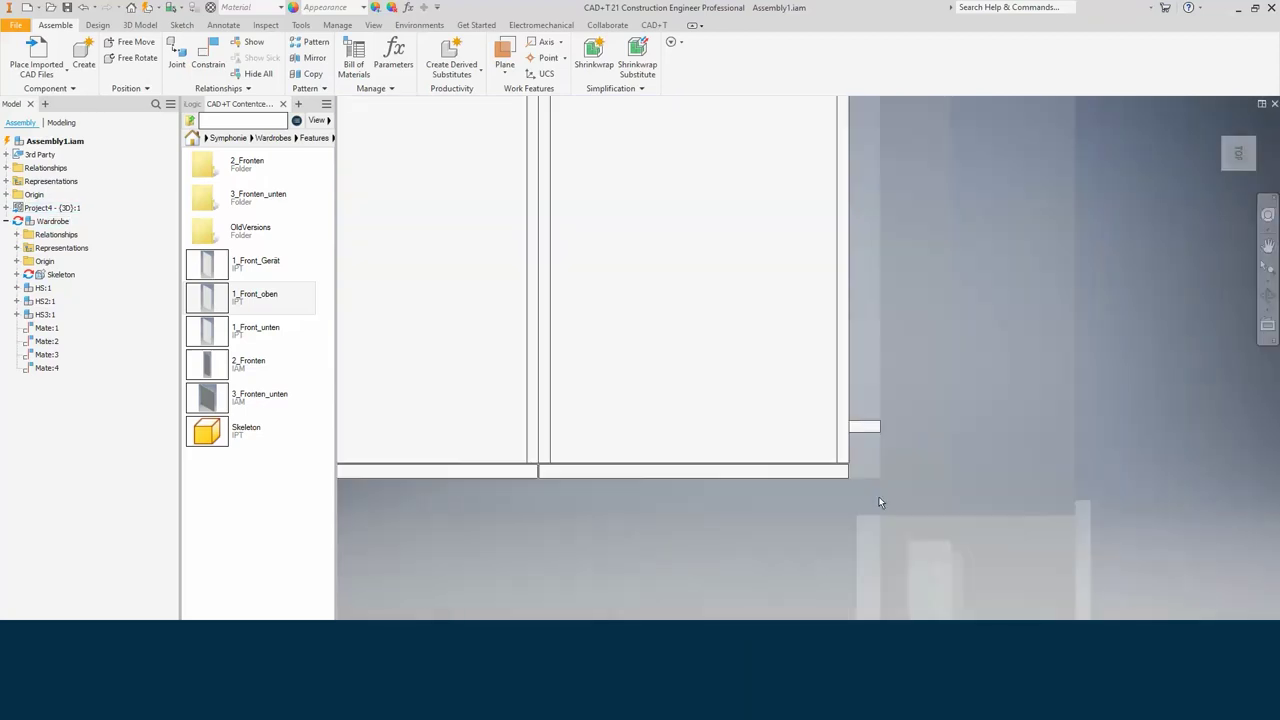
{"action": "scroll", "coordinate": [880, 503], "scroll_direction": "down", "scroll_amount": 3}
{"action": "scroll", "coordinate": [880, 503], "scroll_direction": "down", "scroll_amount": 2}
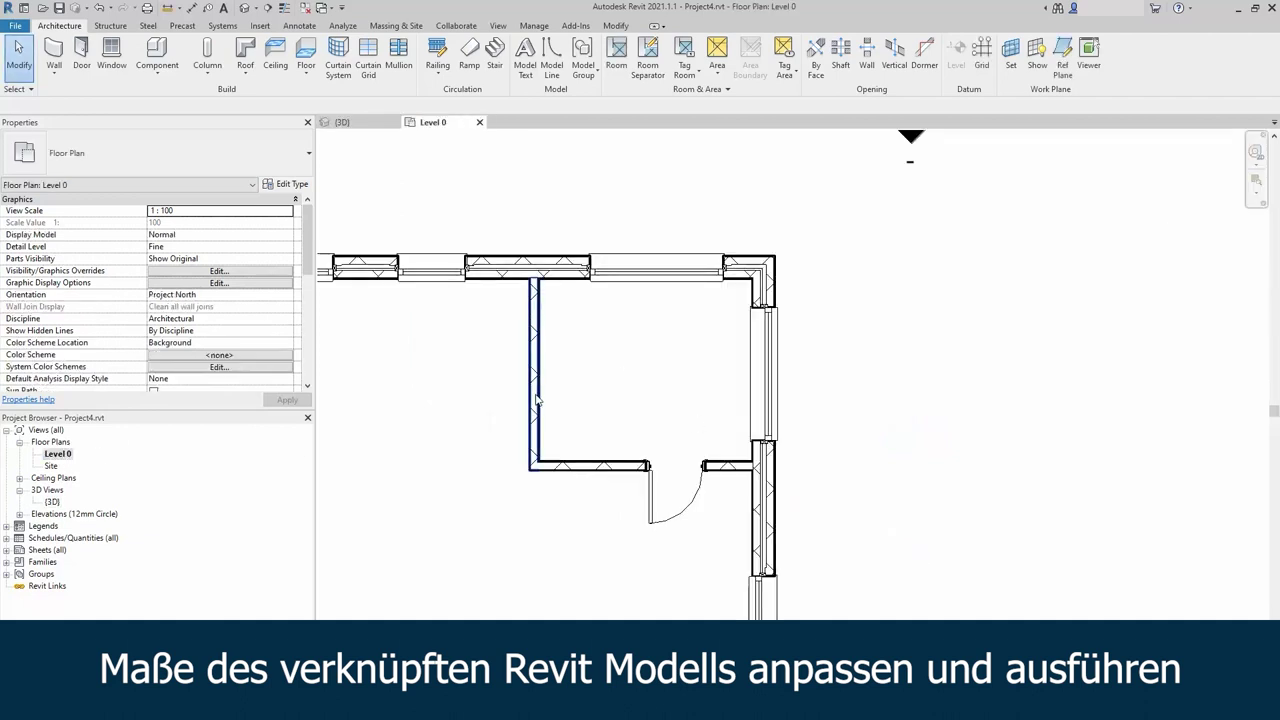
Step: Adjust the wall beside the door in Level 0, then switch to the building's 3D view
{"action": "left_click", "coordinate": [590, 465]}
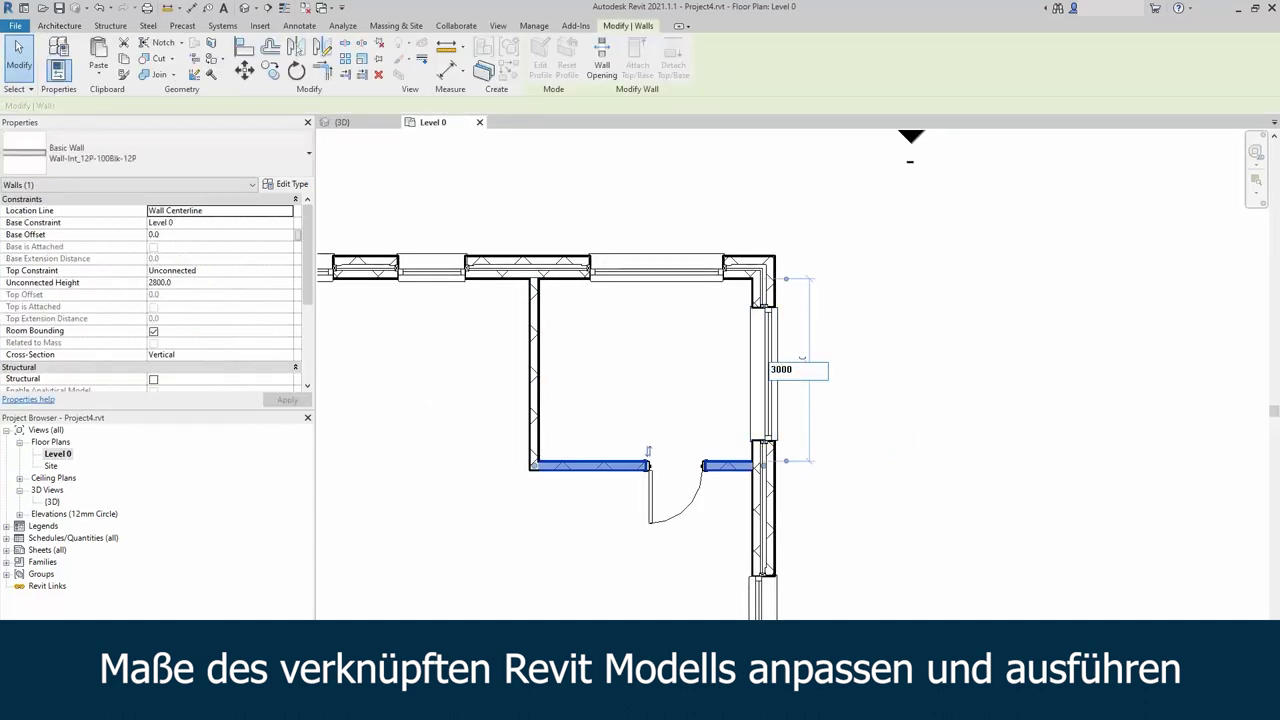
{"action": "key", "text": "Escape"}
{"action": "key", "text": "ctrl+Tab"}
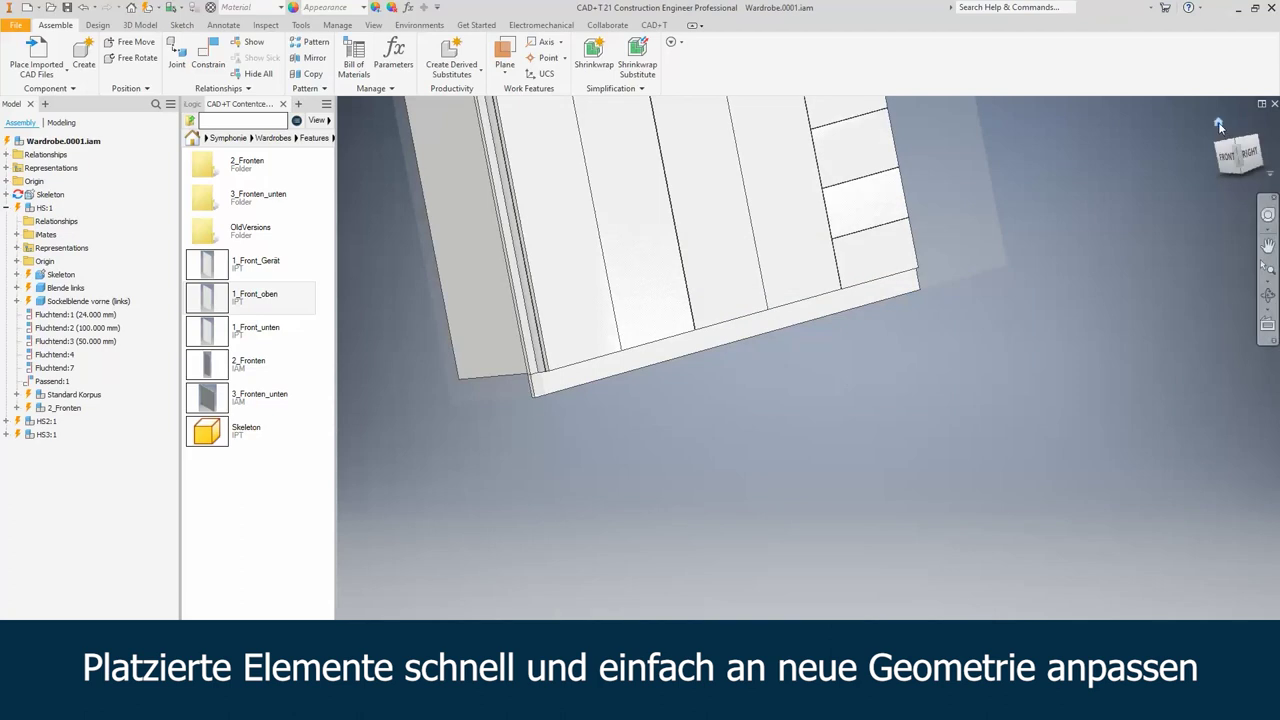
Step: Return to the ViewCube Home view showing the full wardrobe assembly
{"action": "left_click", "coordinate": [1218, 122]}
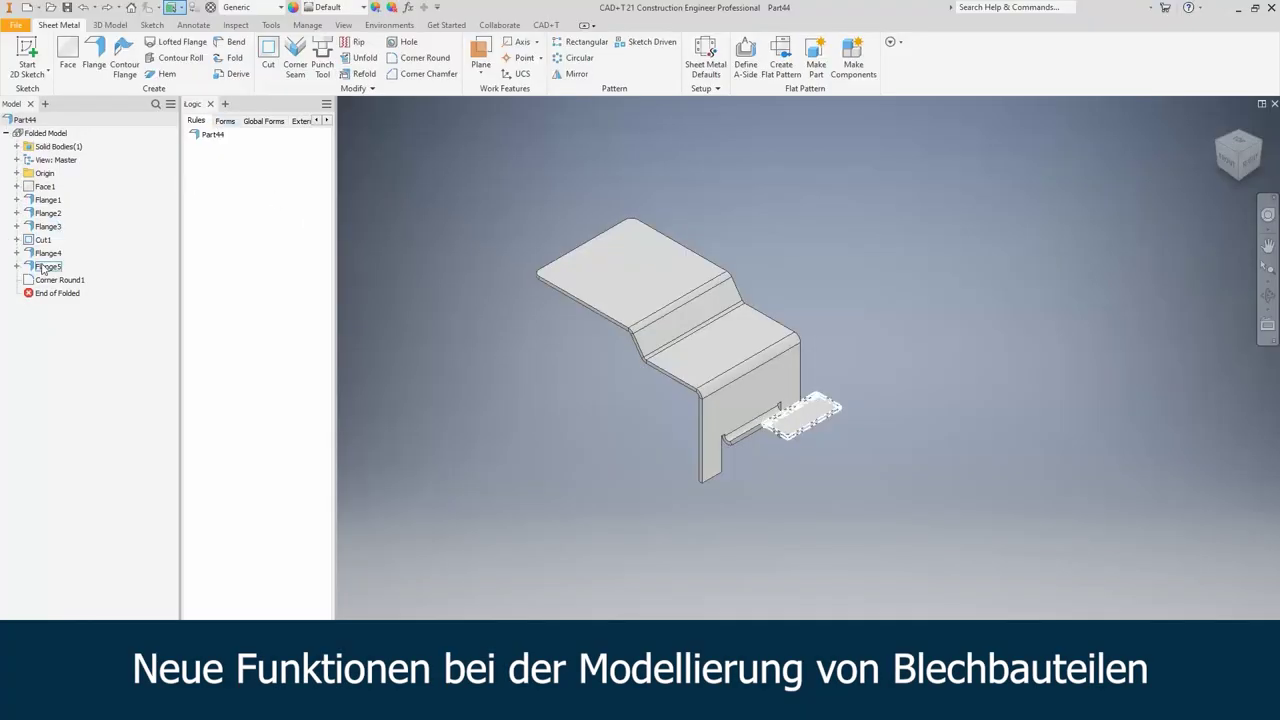
Step: Set Flange4's angle By Reference to Part44's sloped bend face instead of 135 deg
{"action": "double_click", "coordinate": [47, 254]}
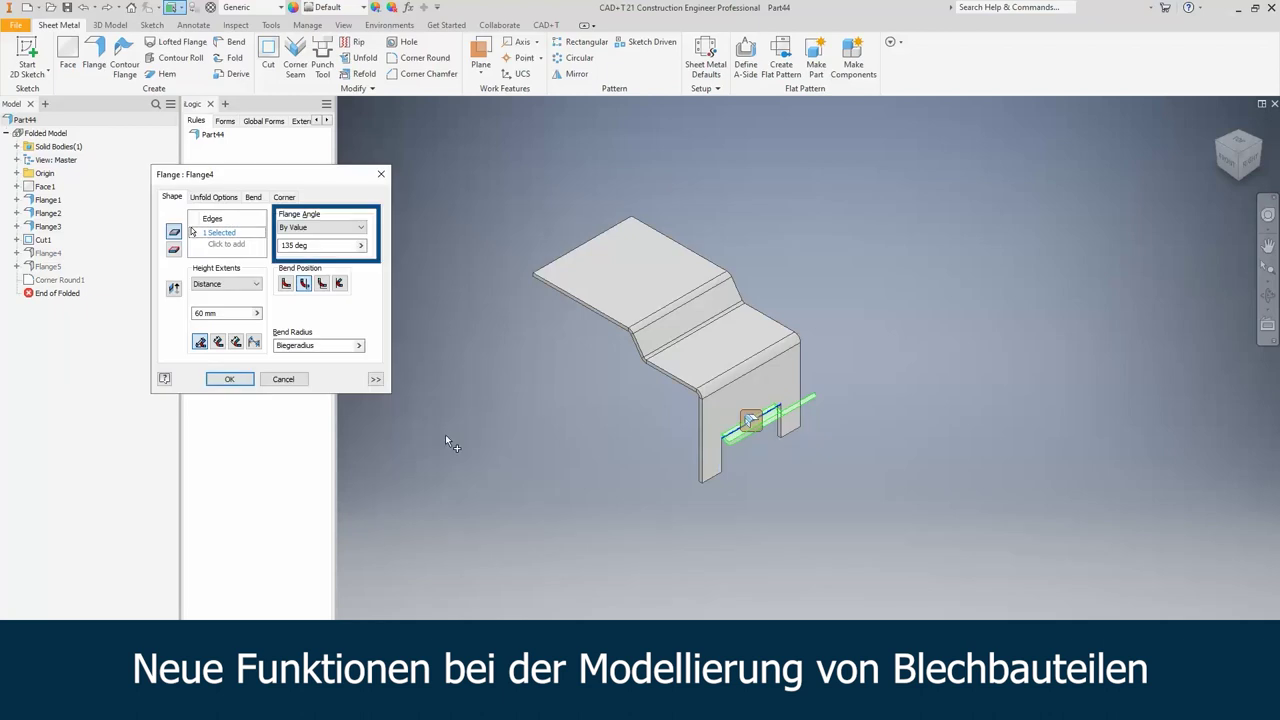
{"action": "left_click", "coordinate": [300, 248]}
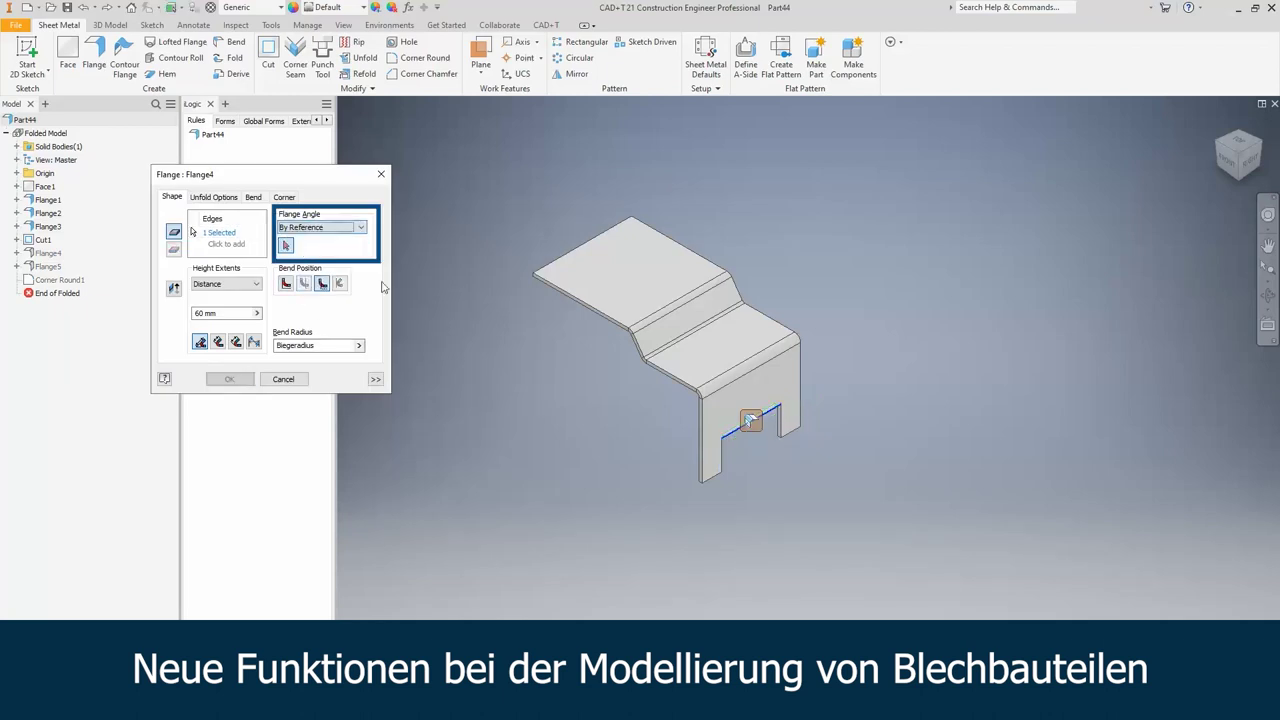
{"action": "left_click", "coordinate": [680, 341]}
{"action": "left_click", "coordinate": [230, 380]}
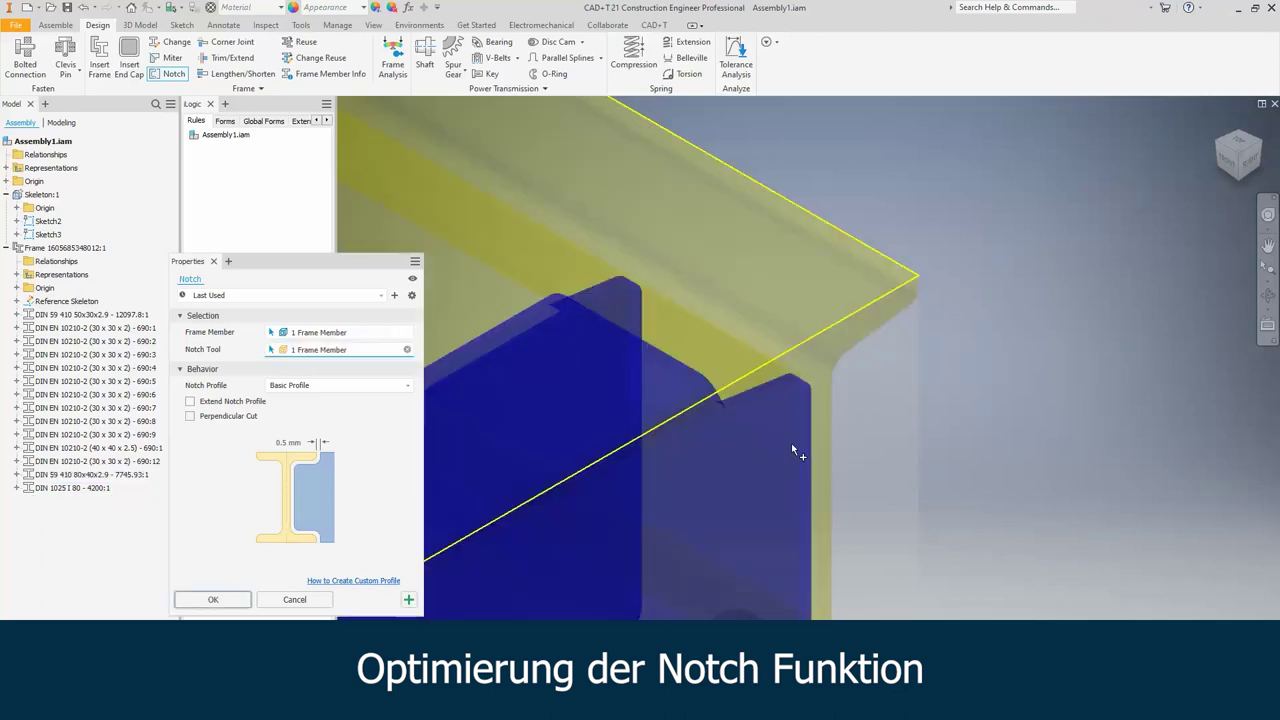
Step: Reuse the 40 x 40 x 2.5 square-tube member at a newly picked point
{"action": "scroll", "coordinate": [799, 427], "scroll_direction": "down", "scroll_amount": 3}
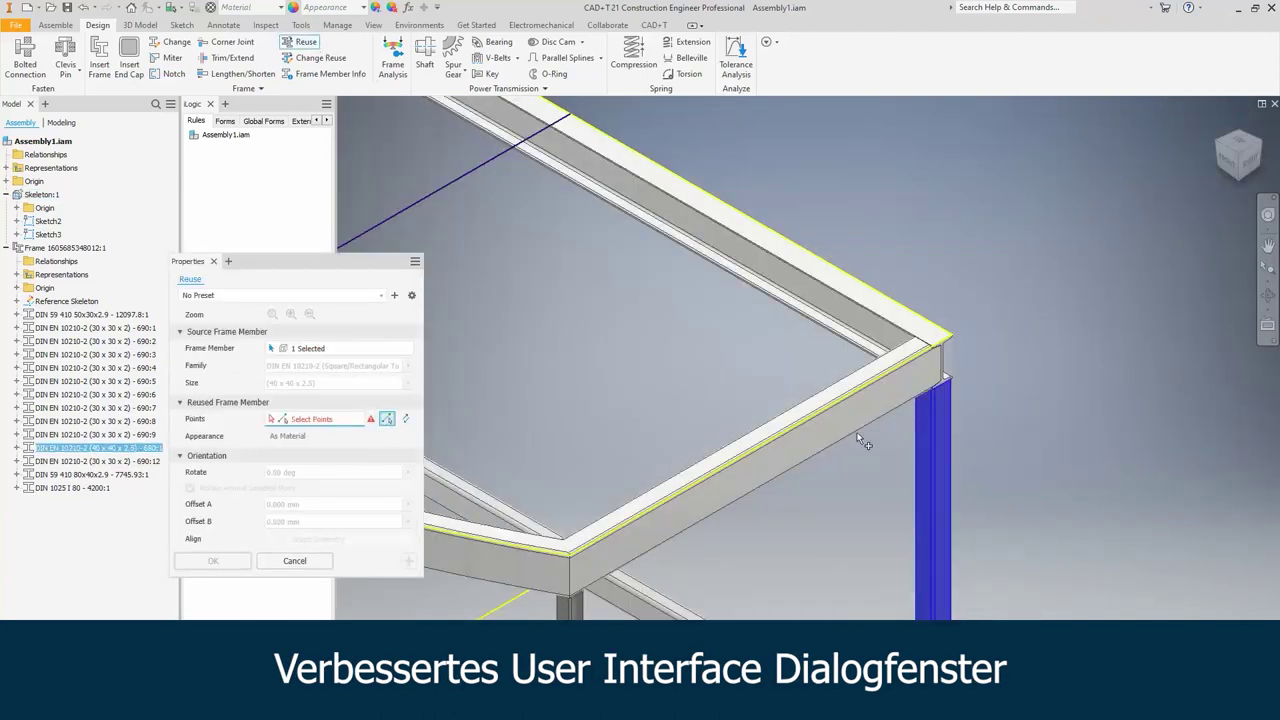
{"action": "left_click", "coordinate": [739, 297]}
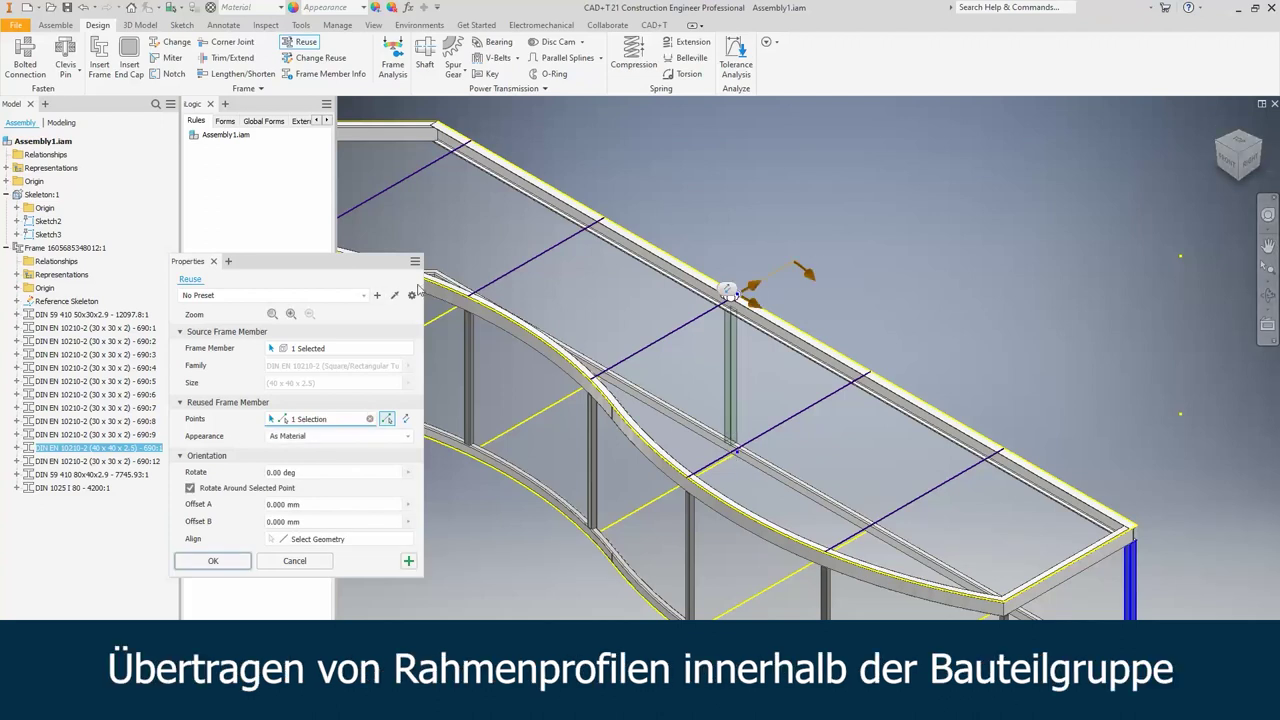
{"action": "left_click", "coordinate": [213, 561]}
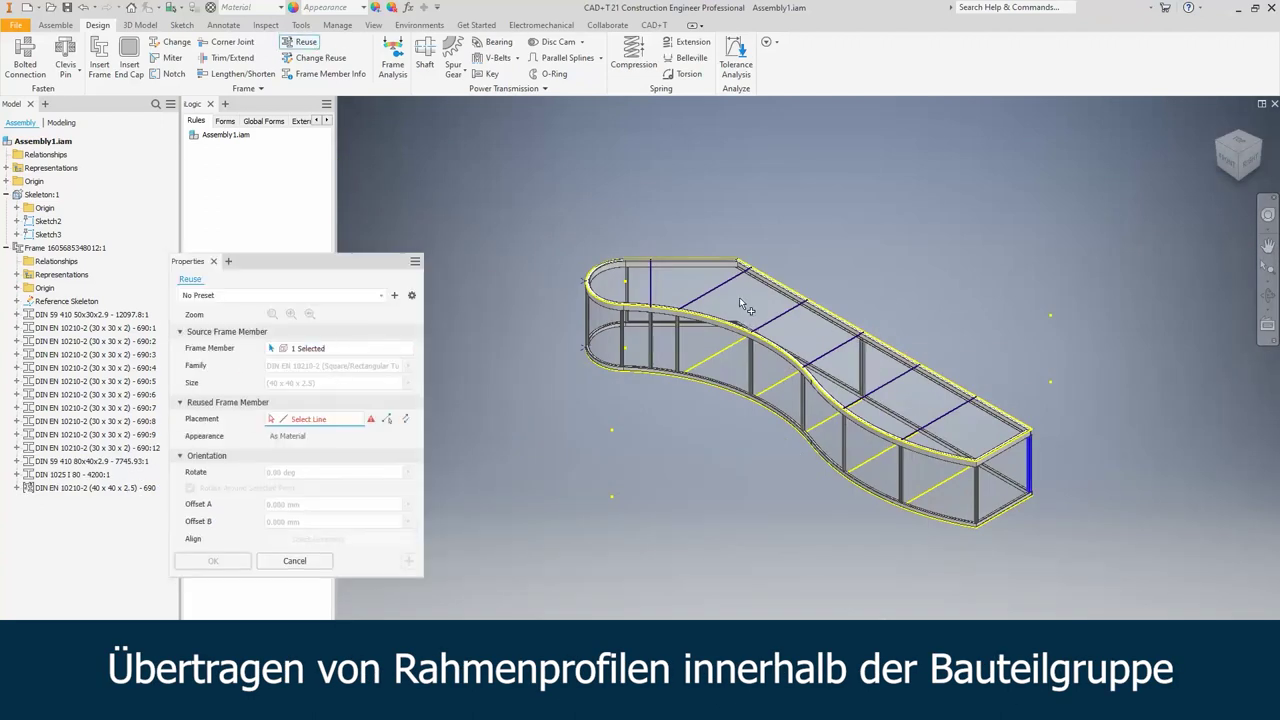
Step: Reuse the member again along another beam line with flipped profile alignment
{"action": "scroll", "coordinate": [739, 297], "scroll_direction": "up", "scroll_amount": 5}
{"action": "left_click", "coordinate": [743, 294]}
{"action": "left_click", "coordinate": [657, 415]}
{"action": "left_click", "coordinate": [236, 565]}
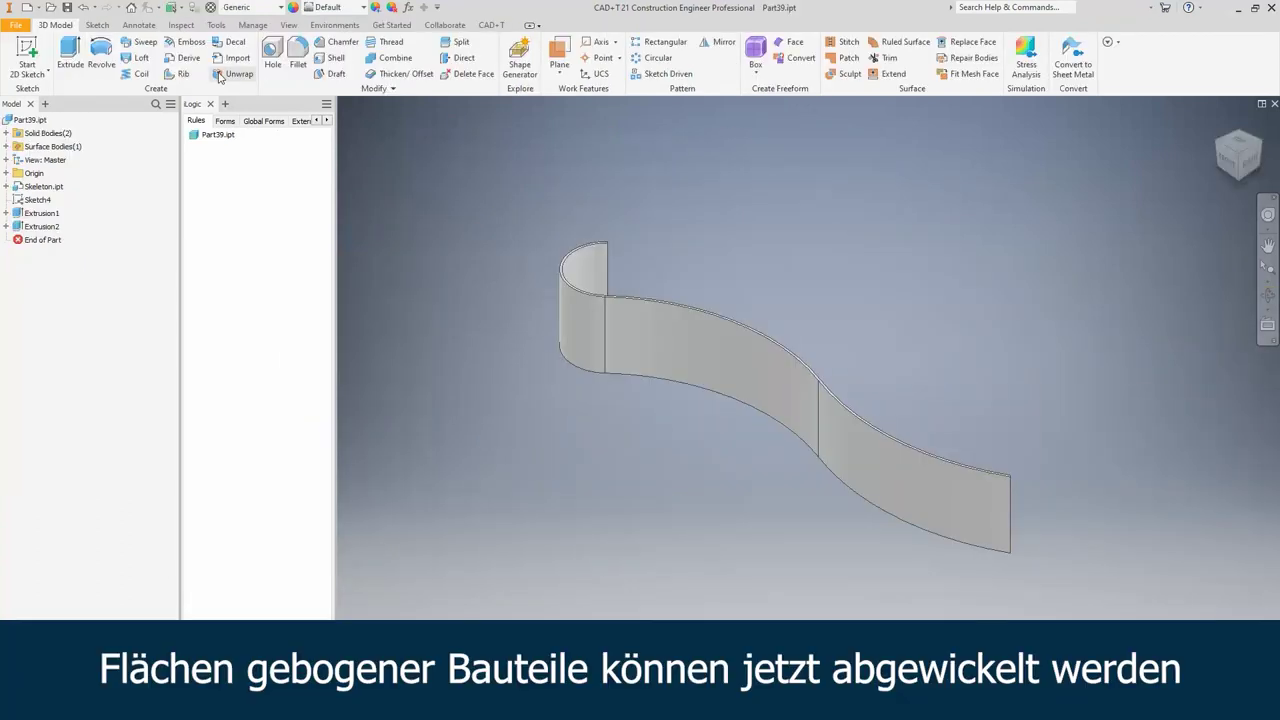
Step: Unwrap Part39's curved faces with vertical layout, then window-select bodies using Select Bodies
{"action": "left_click", "coordinate": [897, 490]}
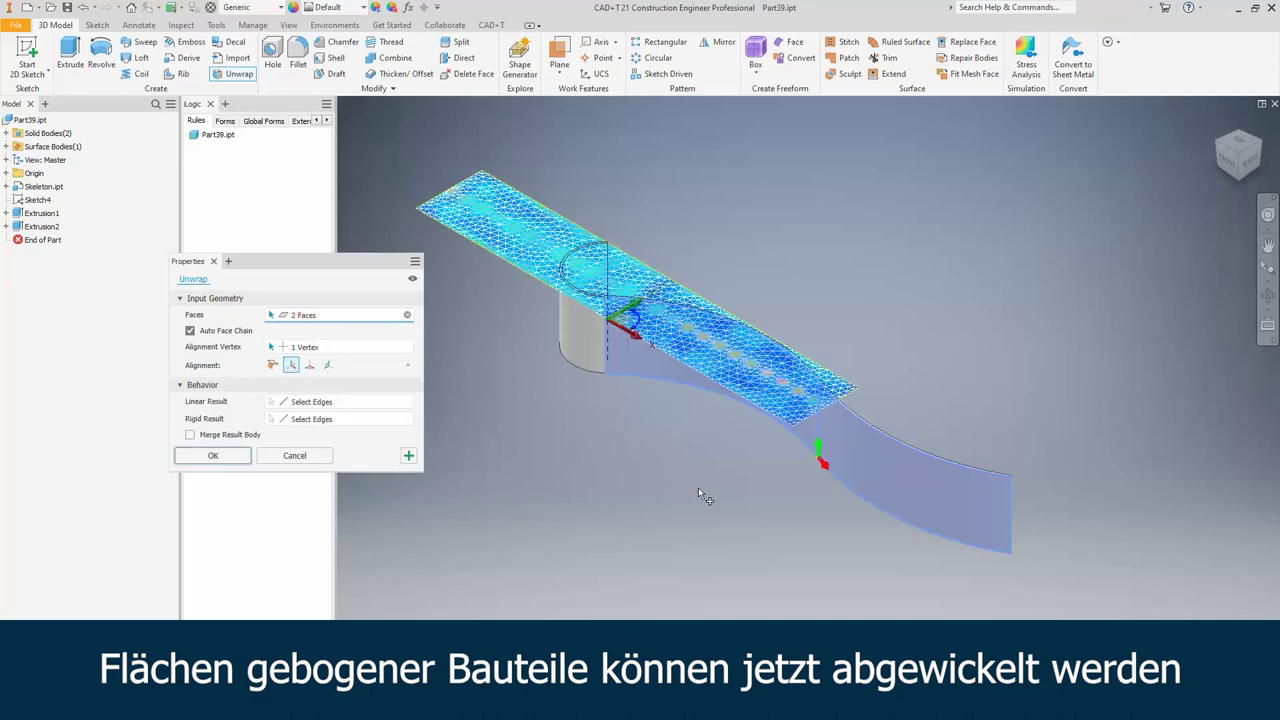
{"action": "left_click", "coordinate": [311, 366]}
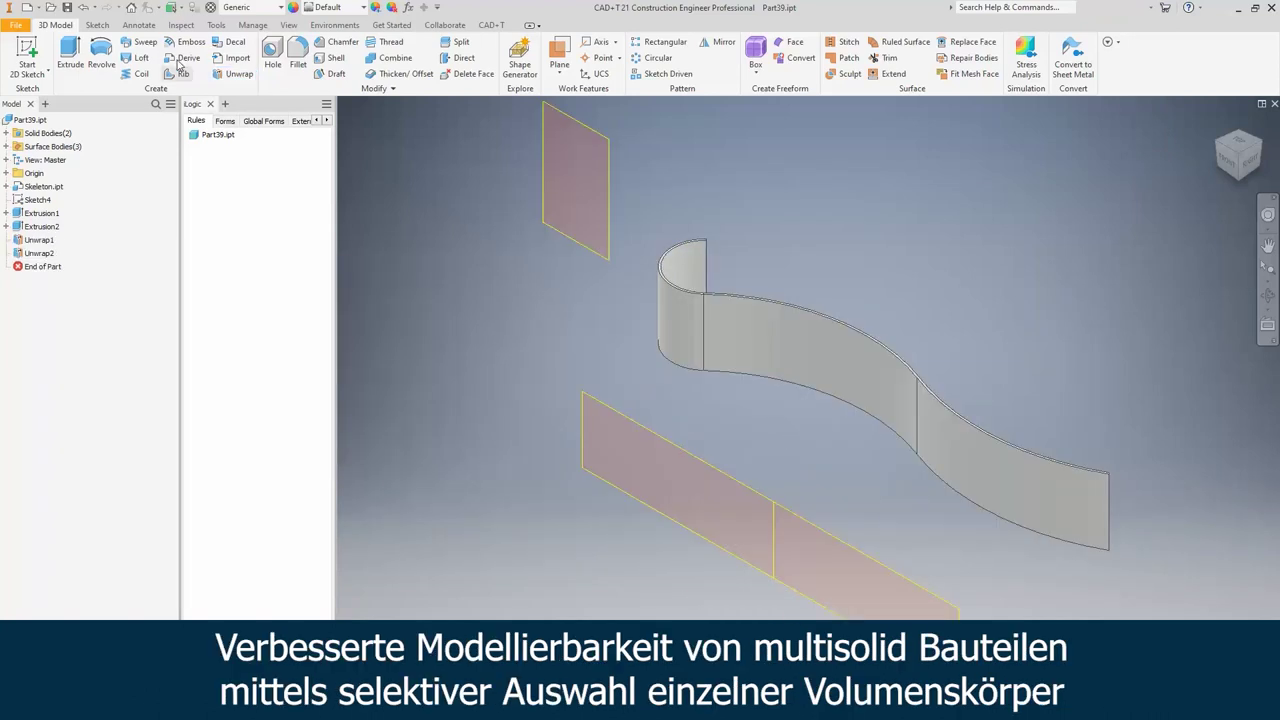
{"action": "left_click", "coordinate": [175, 7]}
{"action": "left_click", "coordinate": [210, 72]}
{"action": "left_click_drag", "start_coordinate": [696, 220], "coordinate": [696, 221]}
Step: Make the small curved body a separate part inside new assembly Assembly1
{"action": "right_click", "coordinate": [672, 305]}
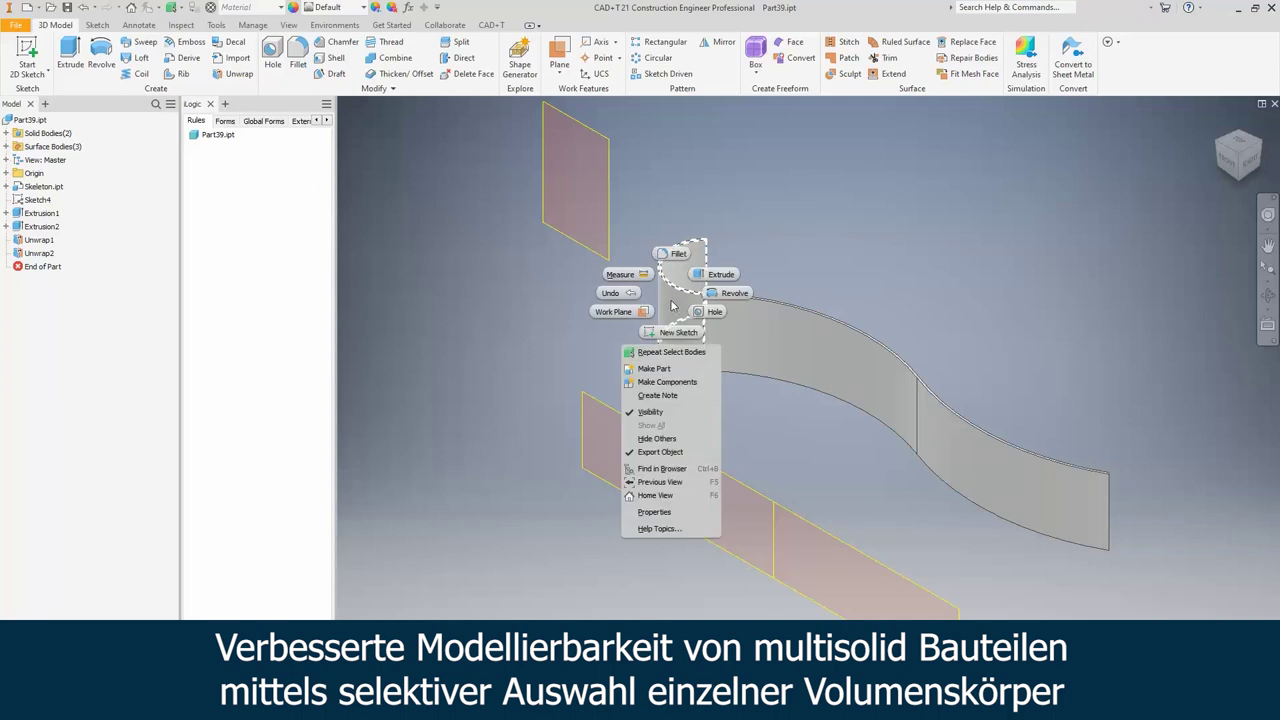
{"action": "left_click", "coordinate": [660, 368]}
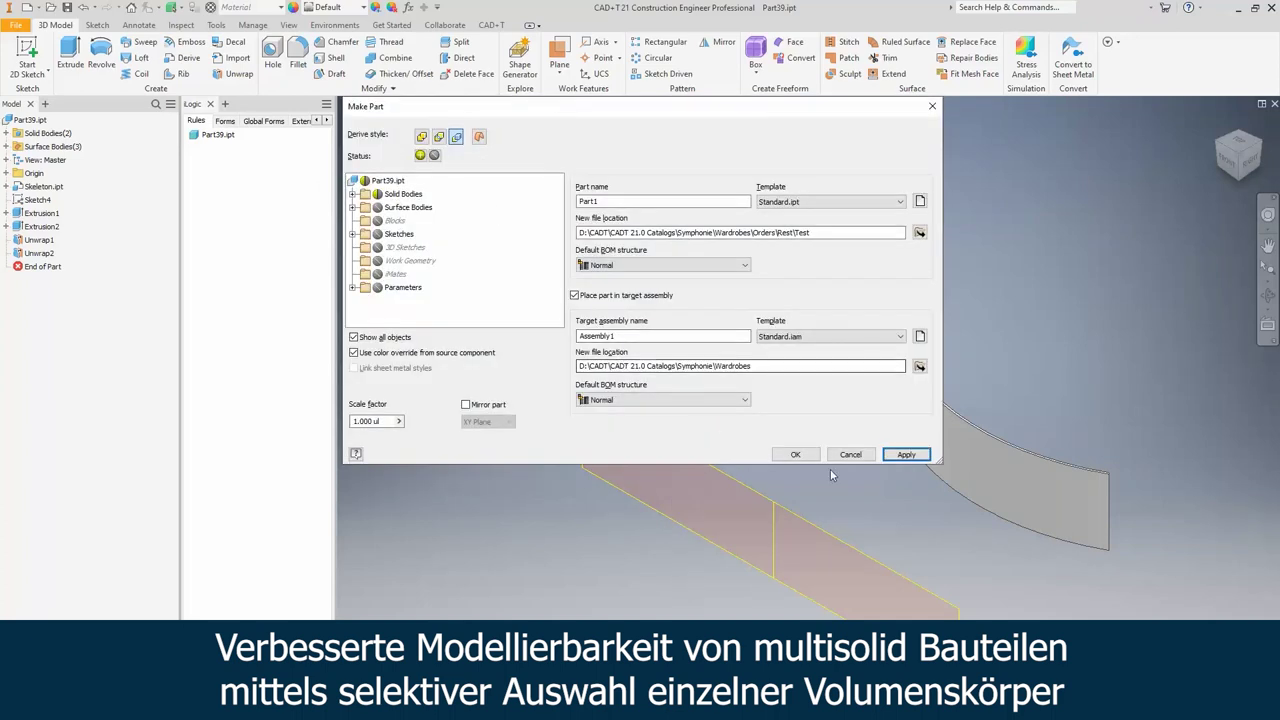
{"action": "left_click", "coordinate": [906, 455]}
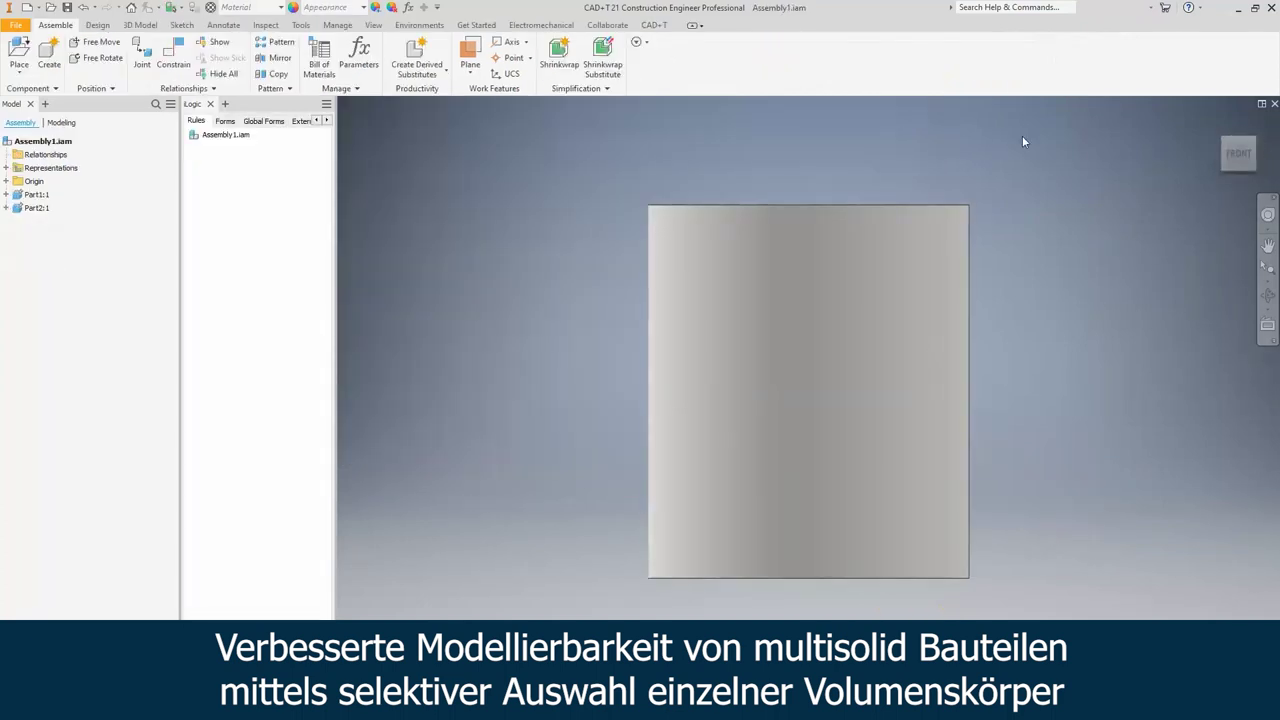
{"action": "left_click", "coordinate": [780, 247]}
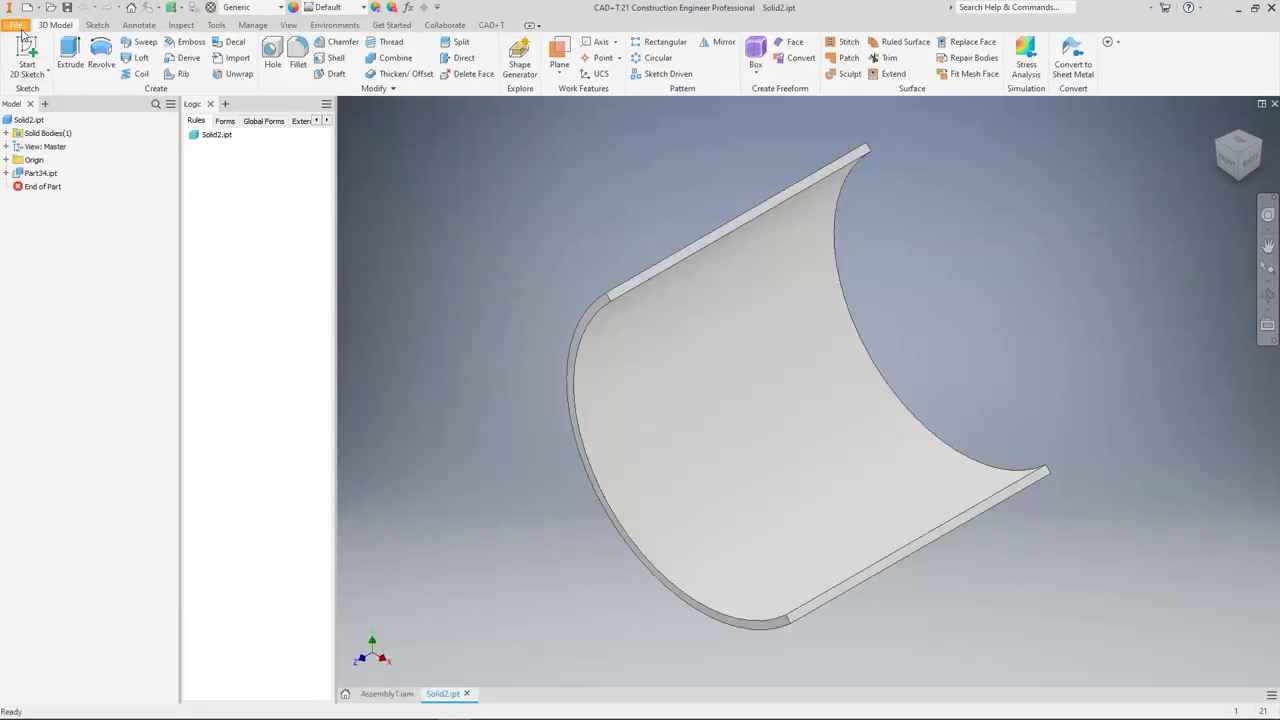
Step: Create a new drawing from the A4 Size_ASM_1 view_wPL template for Part1
{"action": "left_click", "coordinate": [21, 30]}
{"action": "mouse_move", "coordinate": [147, 147]}
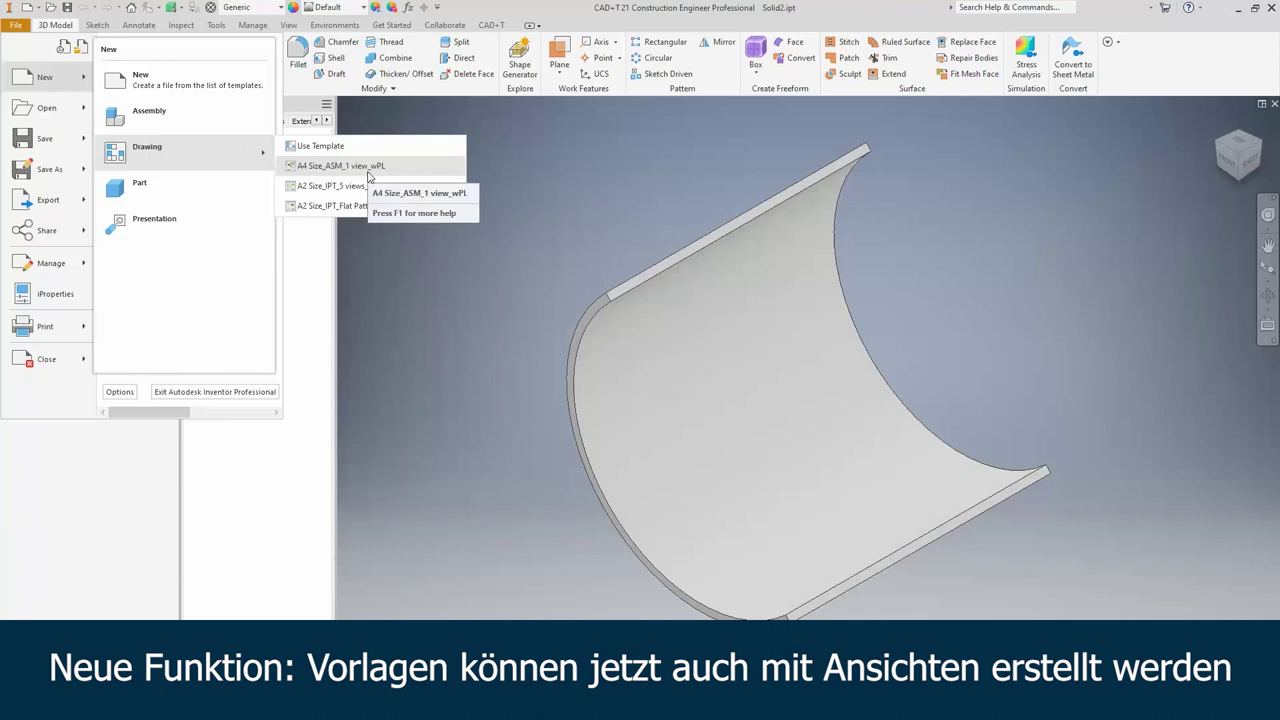
{"action": "left_click", "coordinate": [367, 168]}
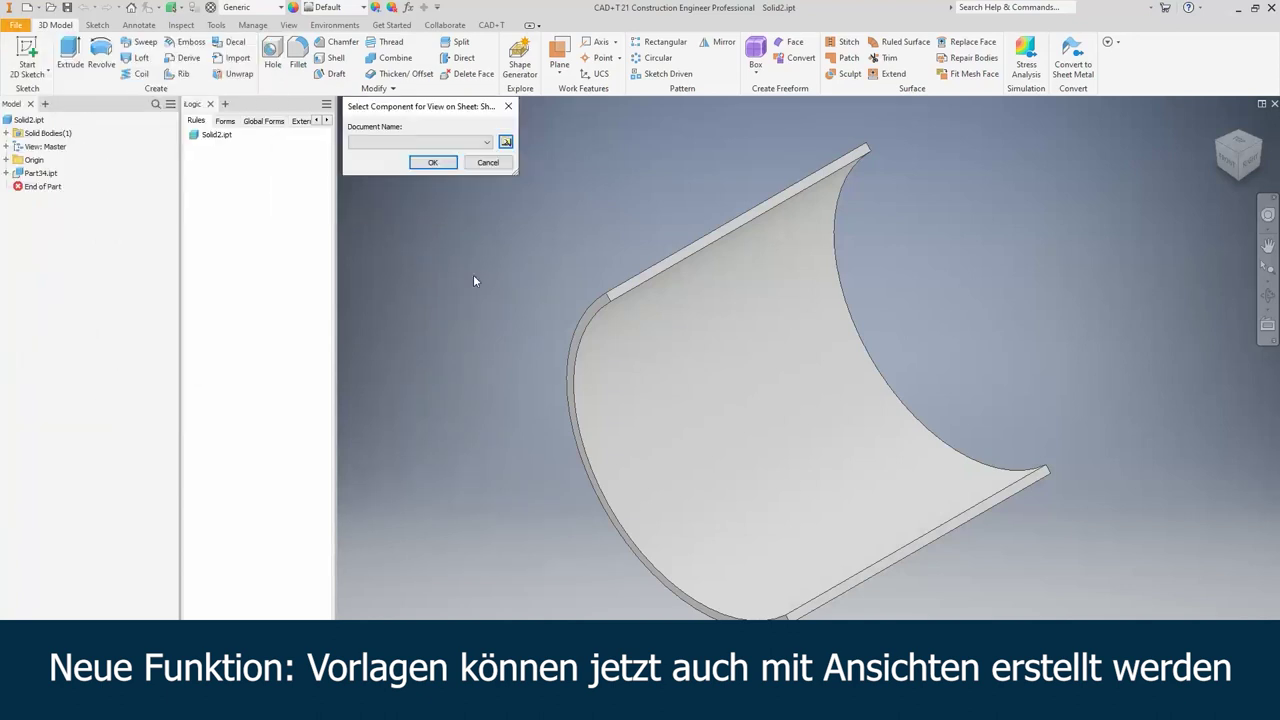
{"action": "key", "text": "Return"}
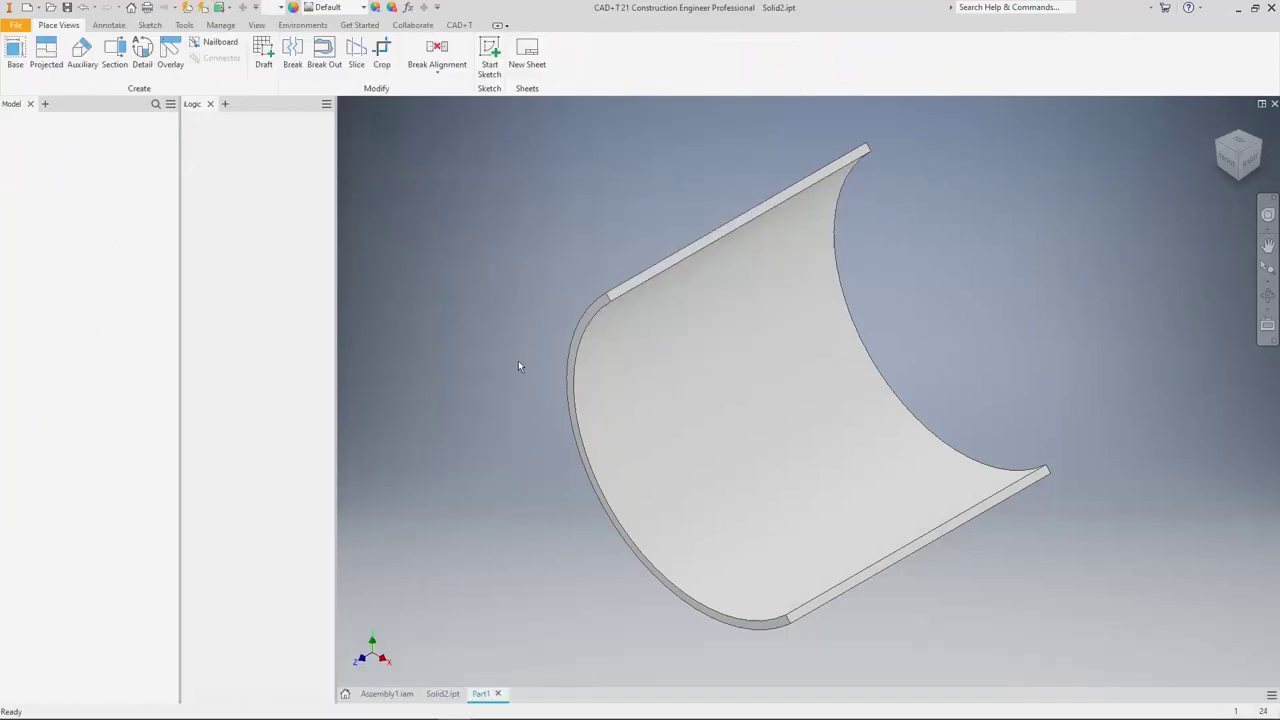
Step: Add new sheets from the A4 and A2 sheet formats, confirming the component for the views
{"action": "right_click", "coordinate": [85, 173]}
{"action": "left_click", "coordinate": [129, 229]}
{"action": "right_click", "coordinate": [96, 174]}
{"action": "left_click", "coordinate": [129, 229]}
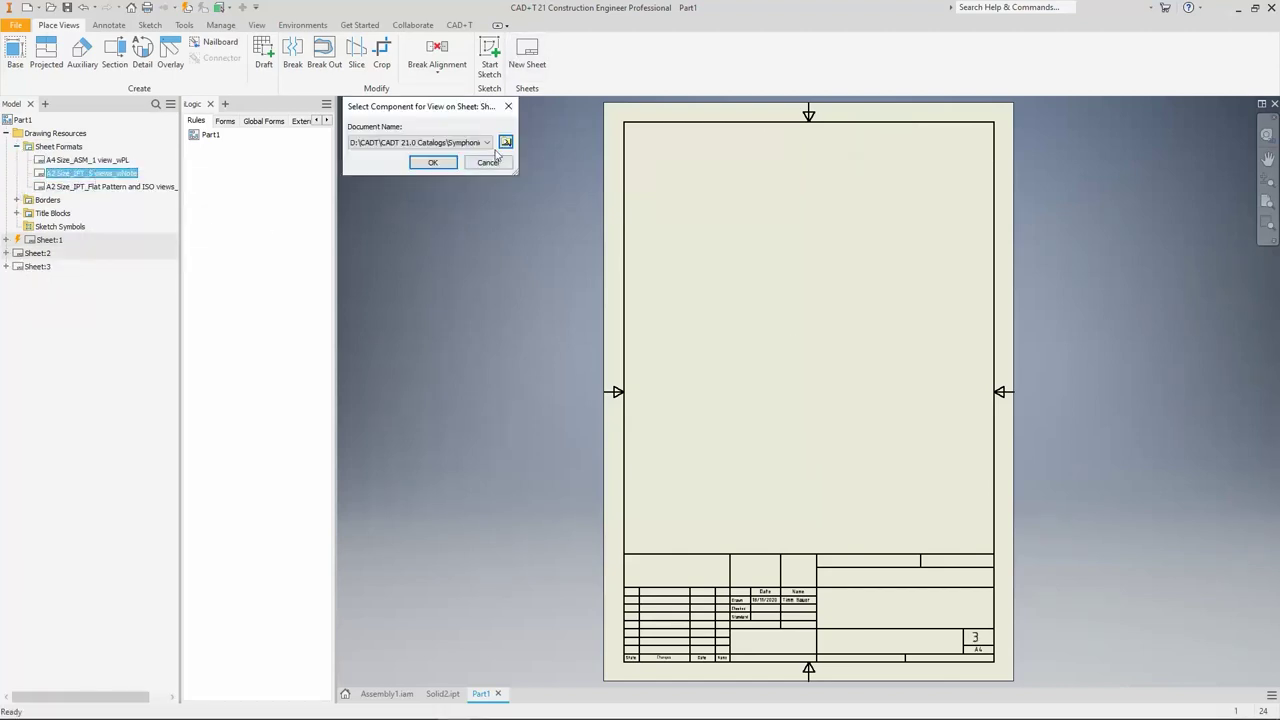
{"action": "left_click", "coordinate": [429, 160]}
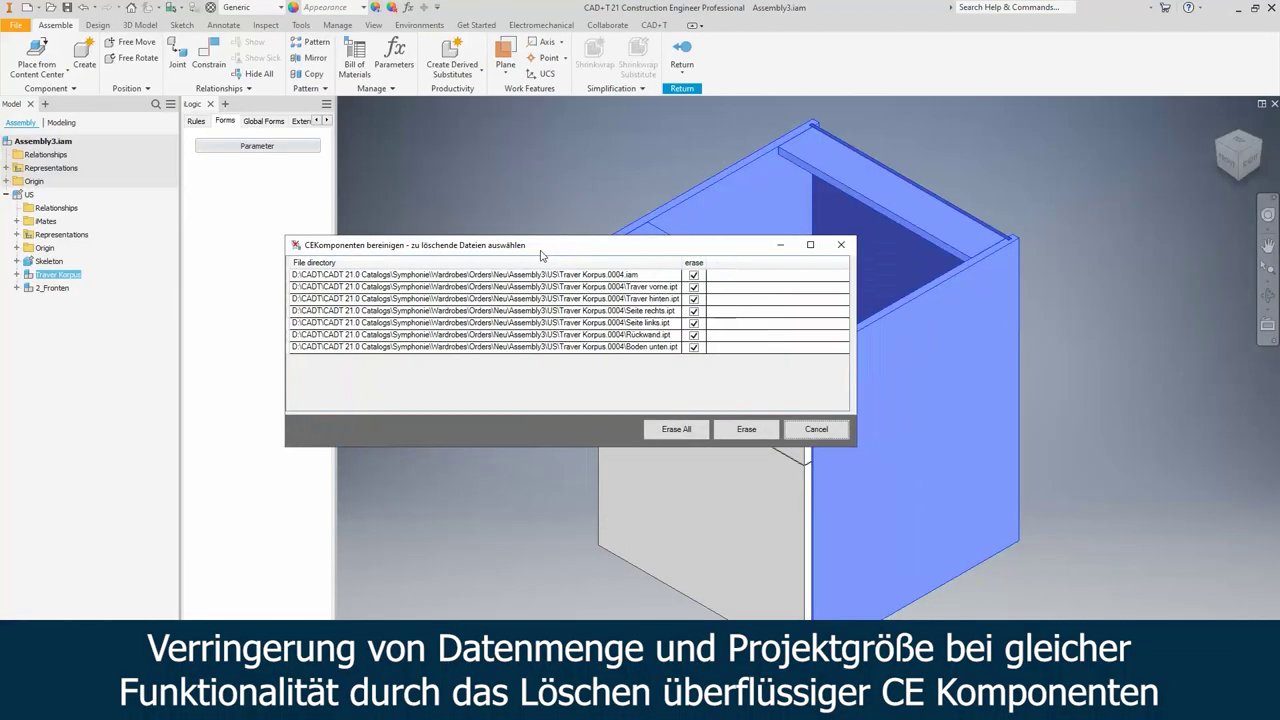
Step: Erase all listed Traver Korpus.0004 component files, including Seite rechts, in CEKomponenten bereinigen
{"action": "left_click", "coordinate": [614, 310]}
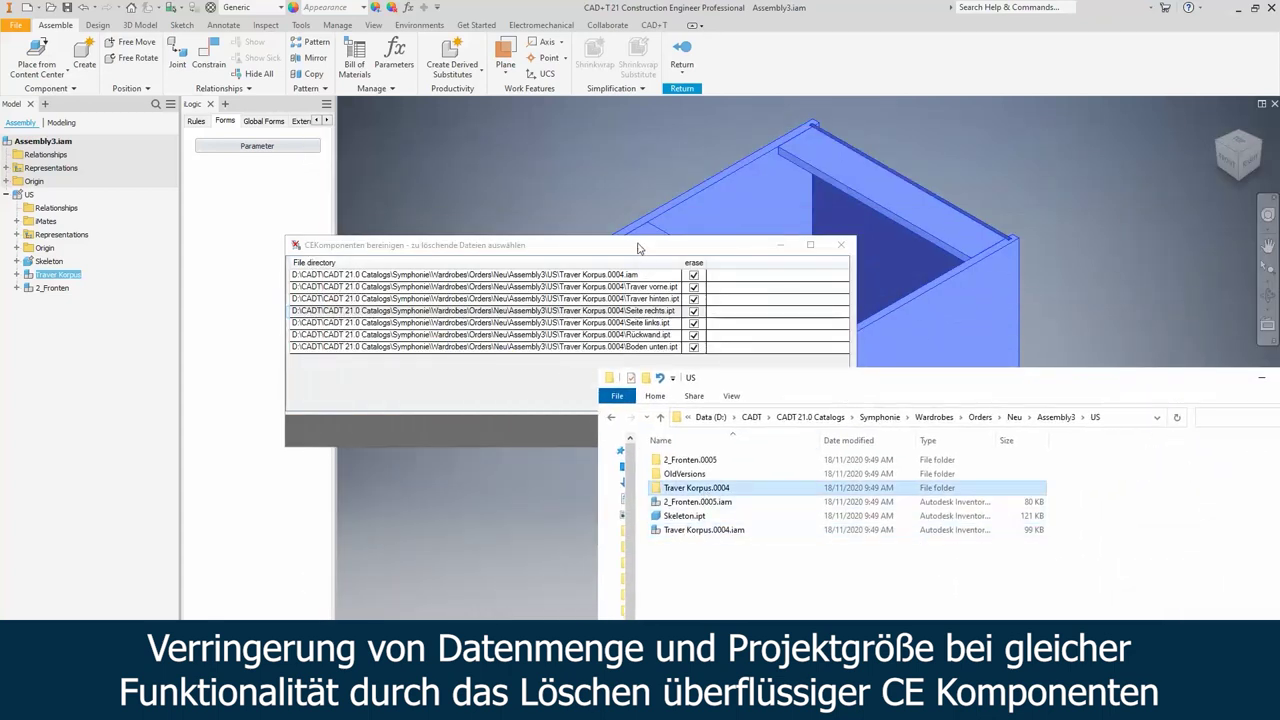
{"action": "left_click", "coordinate": [700, 432]}
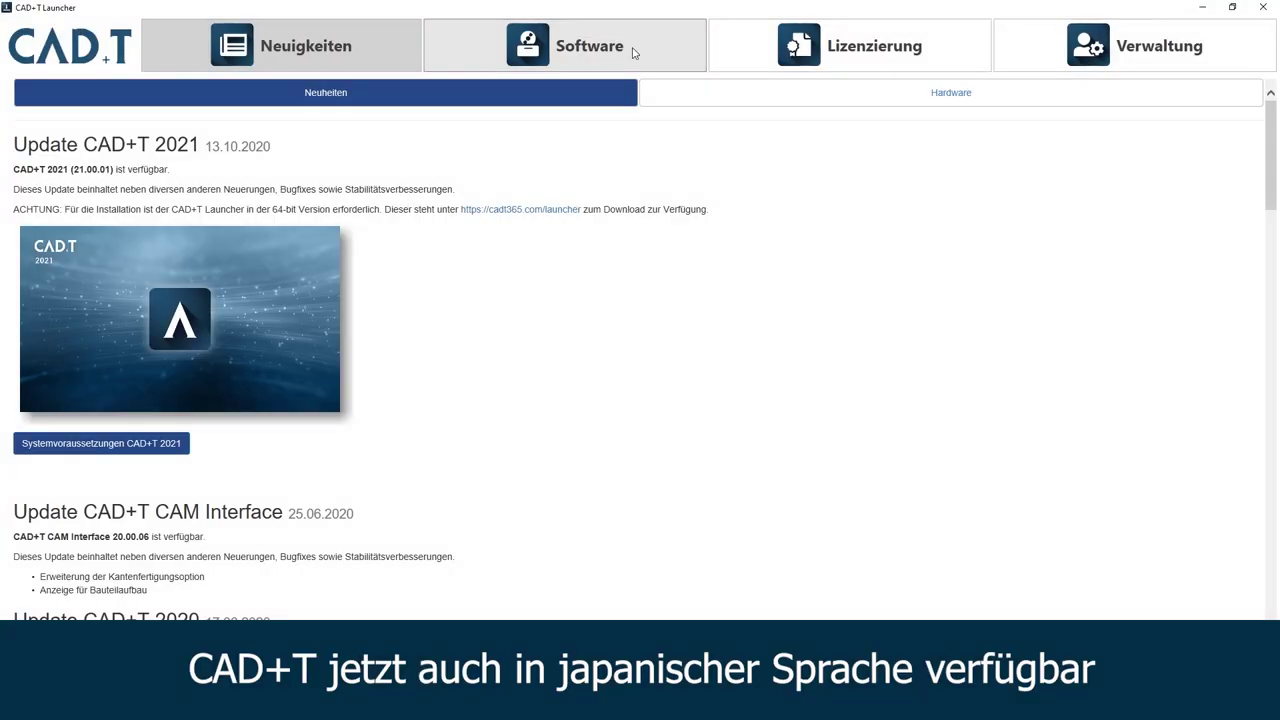
Step: Set the Classic Engine language to Japanese and make Factory Modul the CAD+T 2021 standard module
{"action": "left_click", "coordinate": [632, 47]}
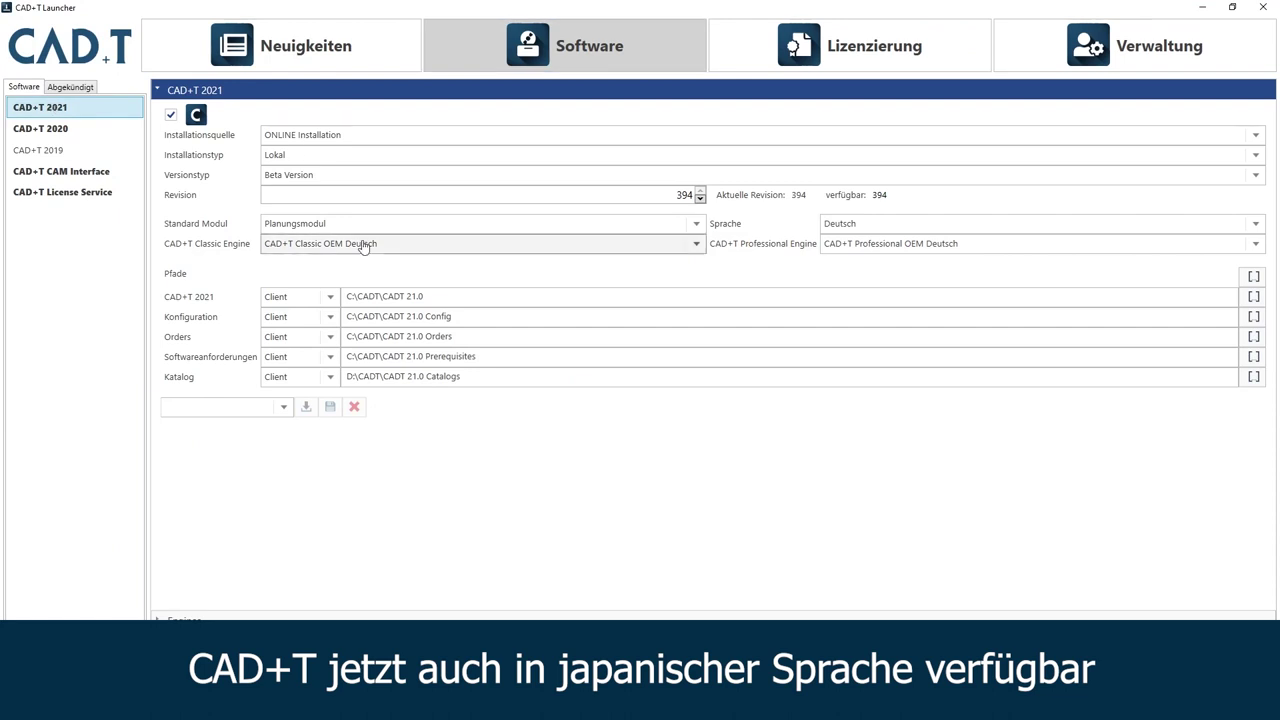
{"action": "left_click", "coordinate": [366, 243]}
{"action": "left_click", "coordinate": [383, 366]}
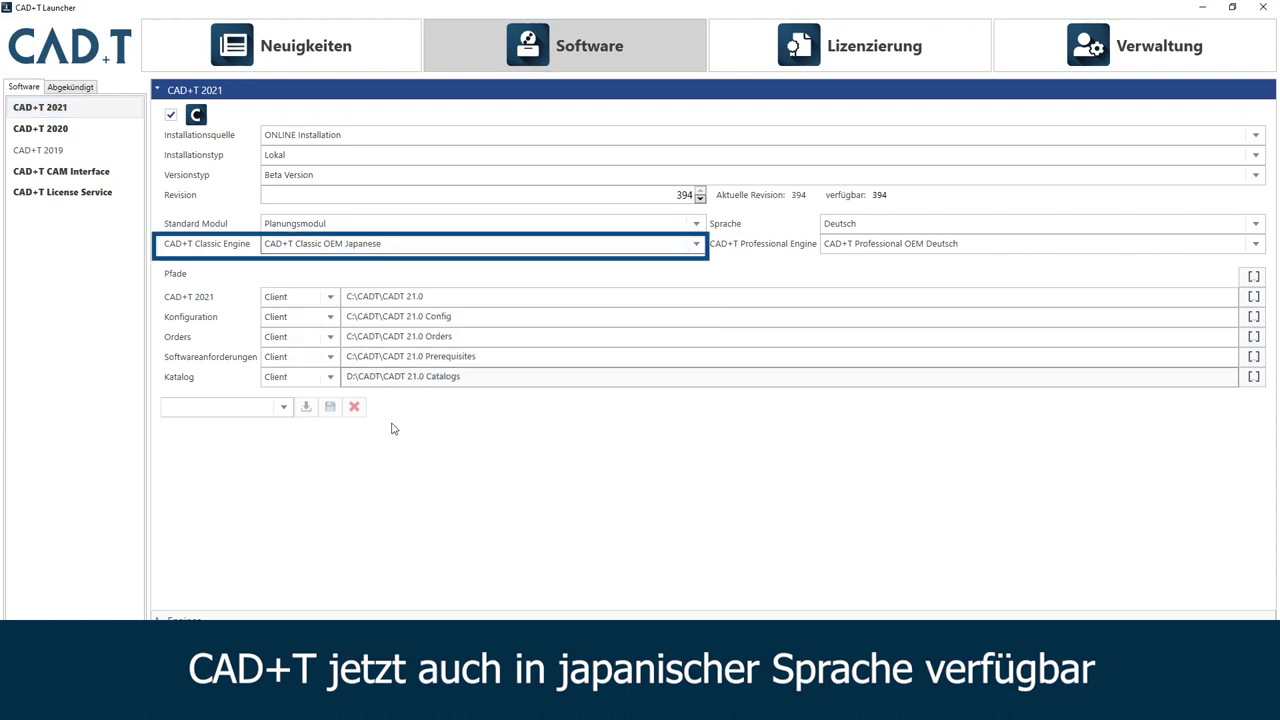
{"action": "left_click", "coordinate": [537, 60]}
{"action": "left_click", "coordinate": [366, 229]}
{"action": "left_click", "coordinate": [366, 305]}
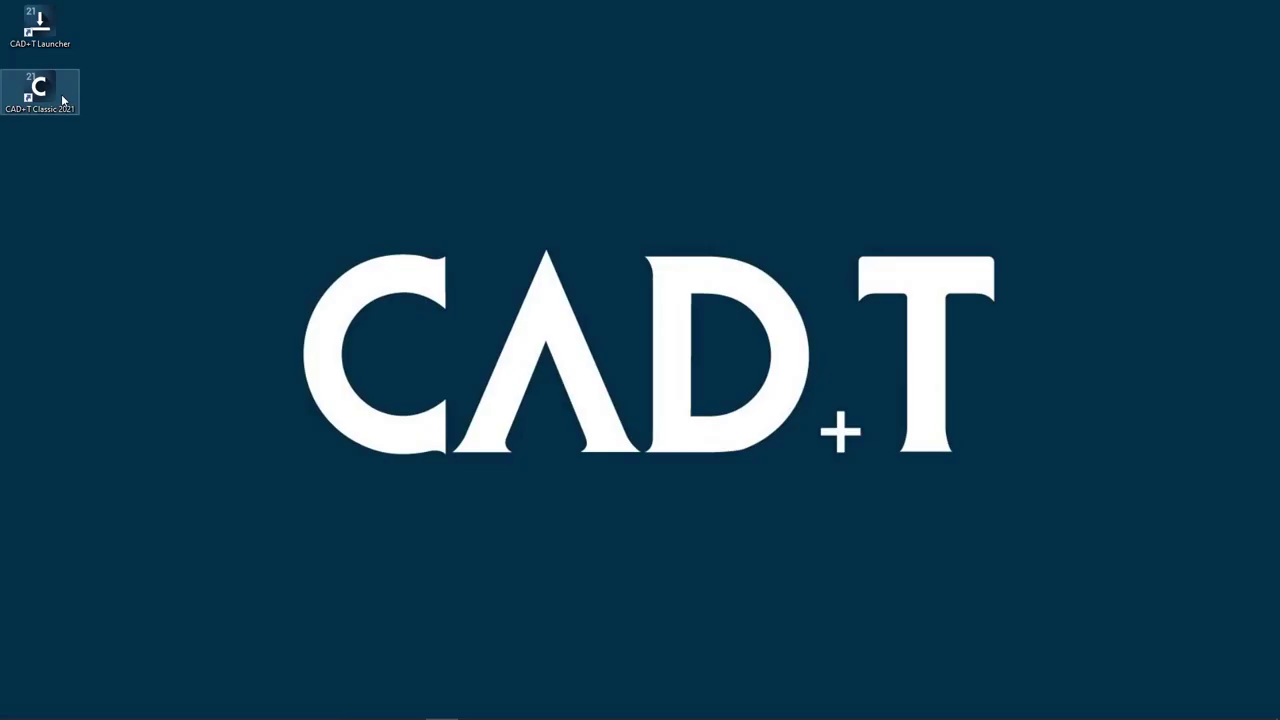
Step: Launch CAD+T 2021 in Factory Modul and dimension the cabinet base (461 and 596)
{"action": "double_click", "coordinate": [61, 94]}
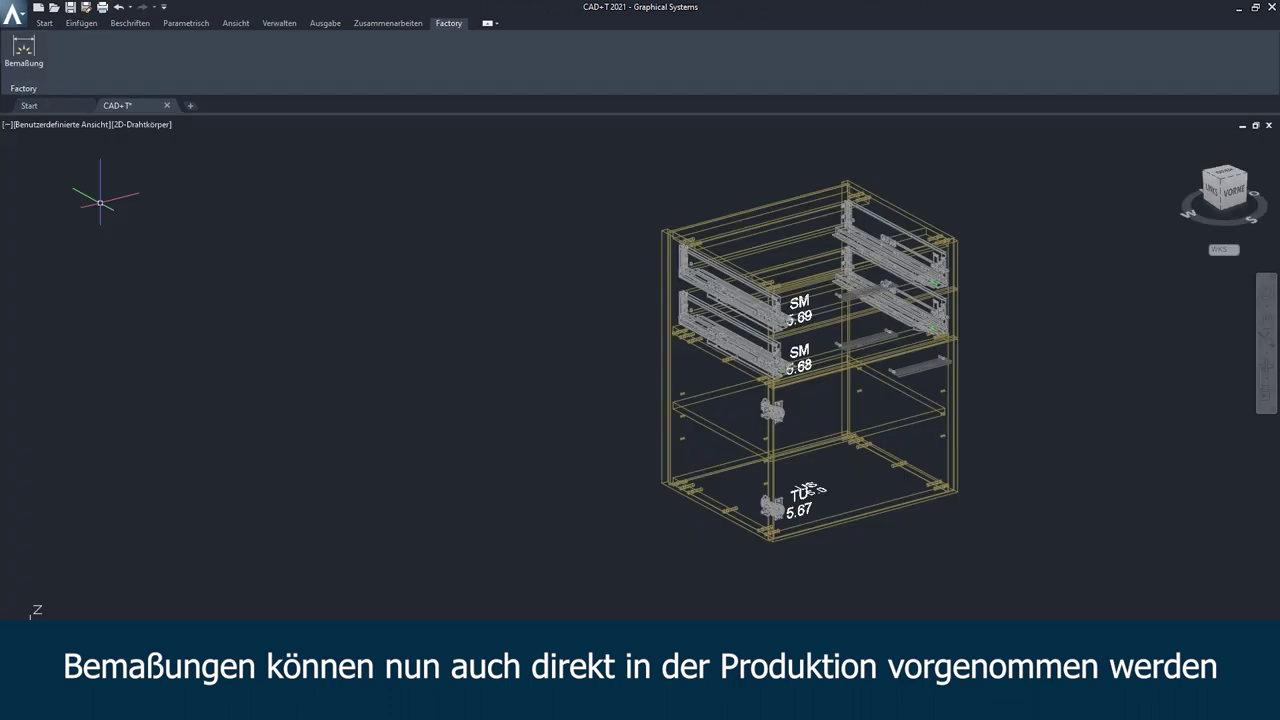
{"action": "left_click", "coordinate": [24, 58]}
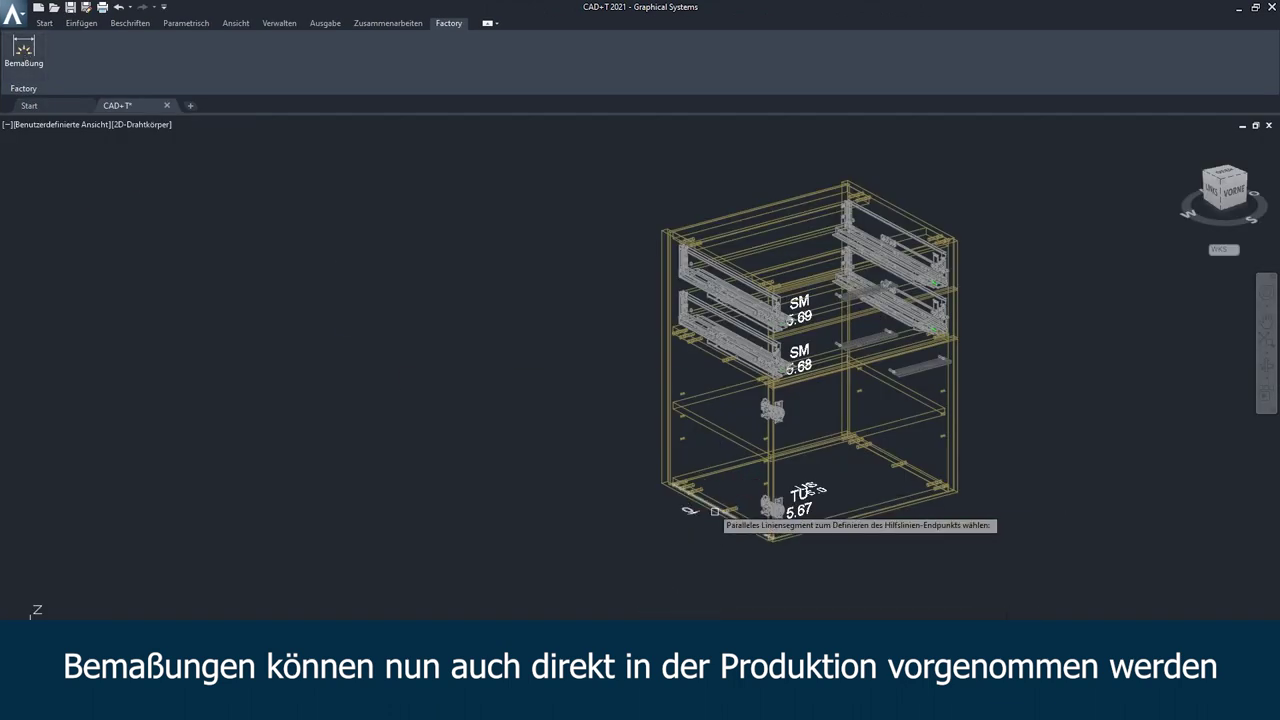
{"action": "scroll", "coordinate": [787, 541], "scroll_direction": "down", "scroll_amount": 3}
{"action": "scroll", "coordinate": [787, 541], "scroll_direction": "up", "scroll_amount": 5}
{"action": "scroll", "coordinate": [900, 520], "scroll_direction": "down", "scroll_amount": 2}
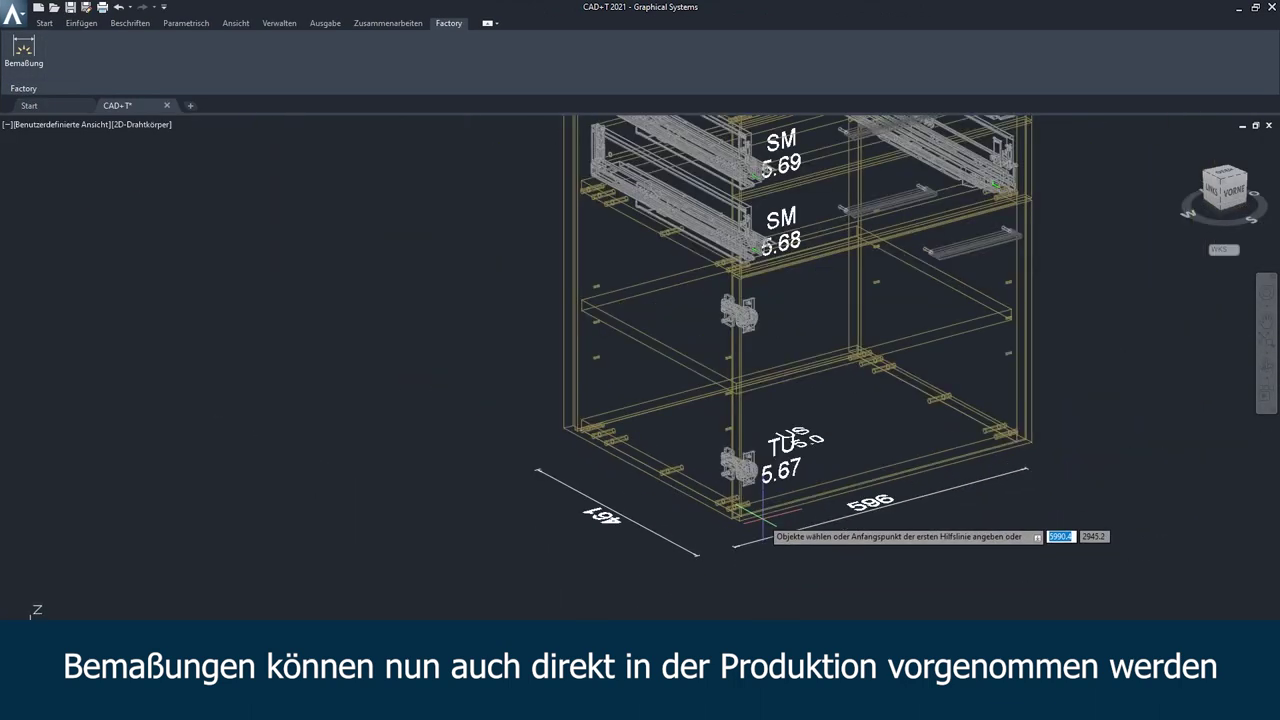
{"action": "left_click", "coordinate": [925, 515]}
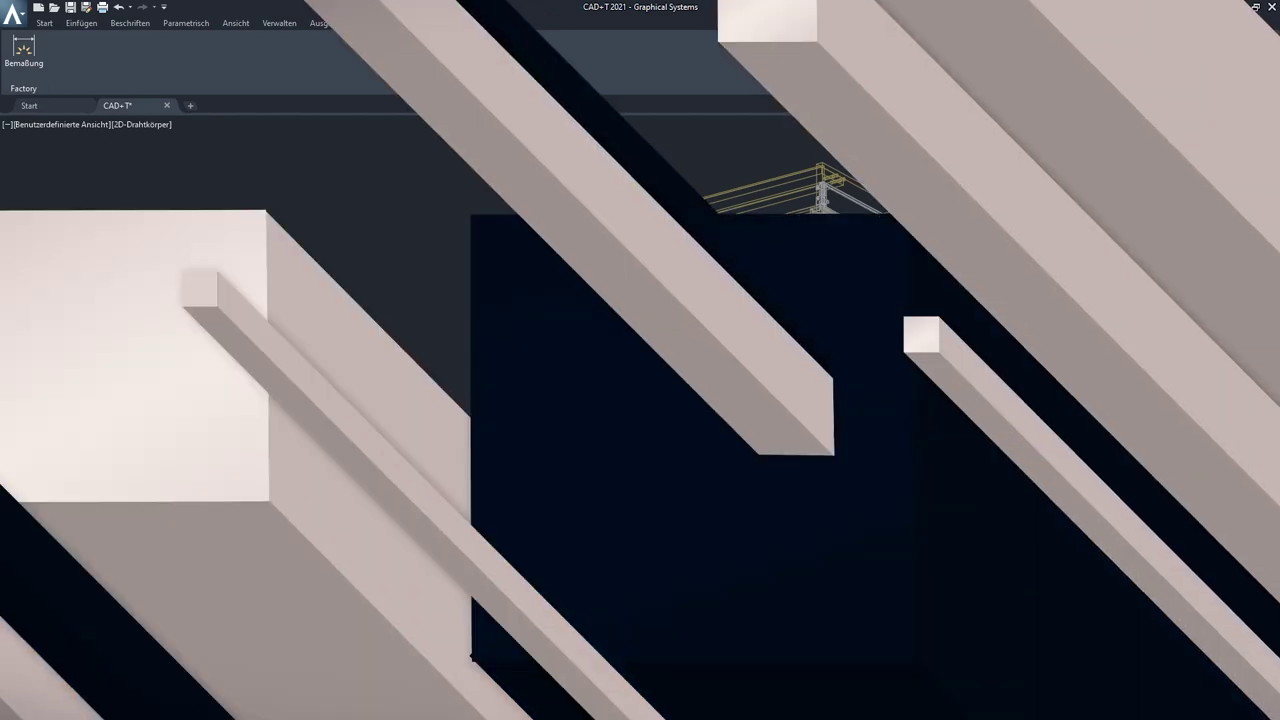